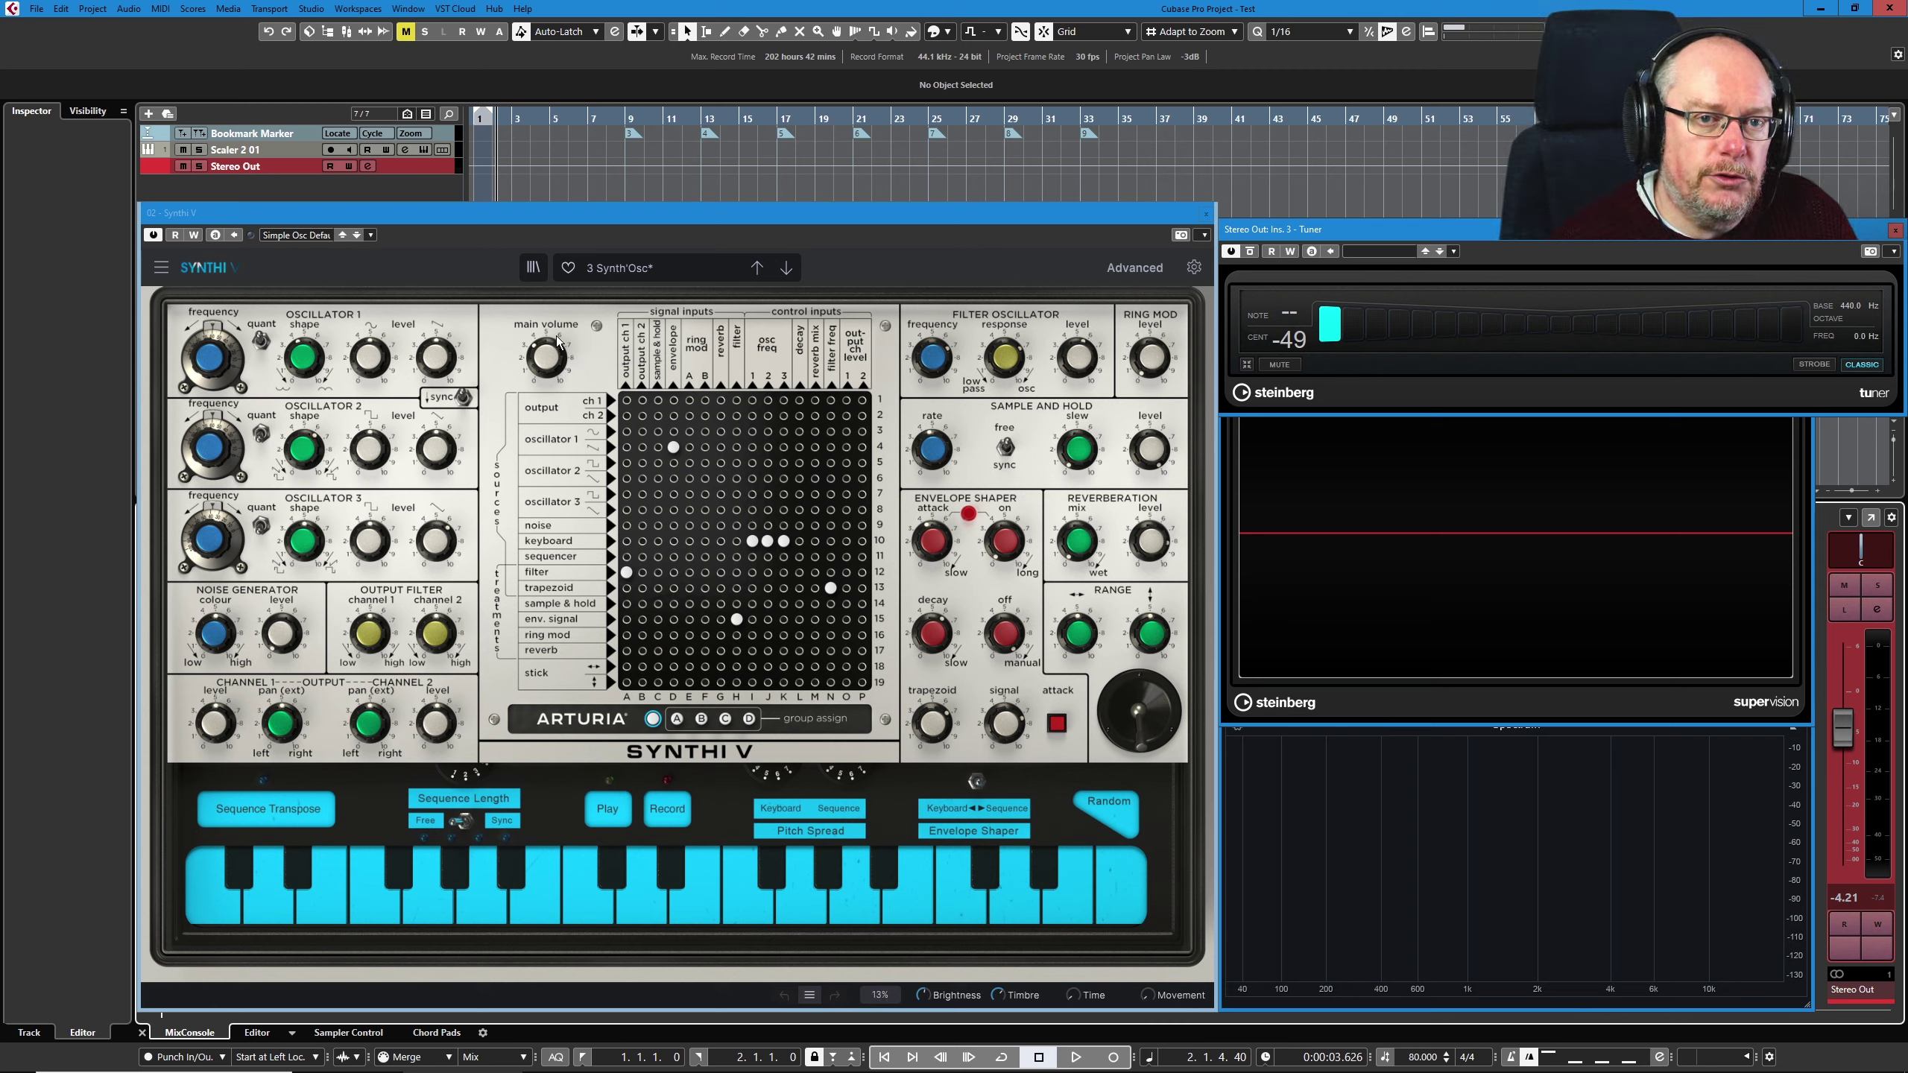
Pin the env. signal row to output ch 2 and the filter row to output ch 1 in the matrix.
{"action": "mouse_move", "coordinate": [544, 351]}
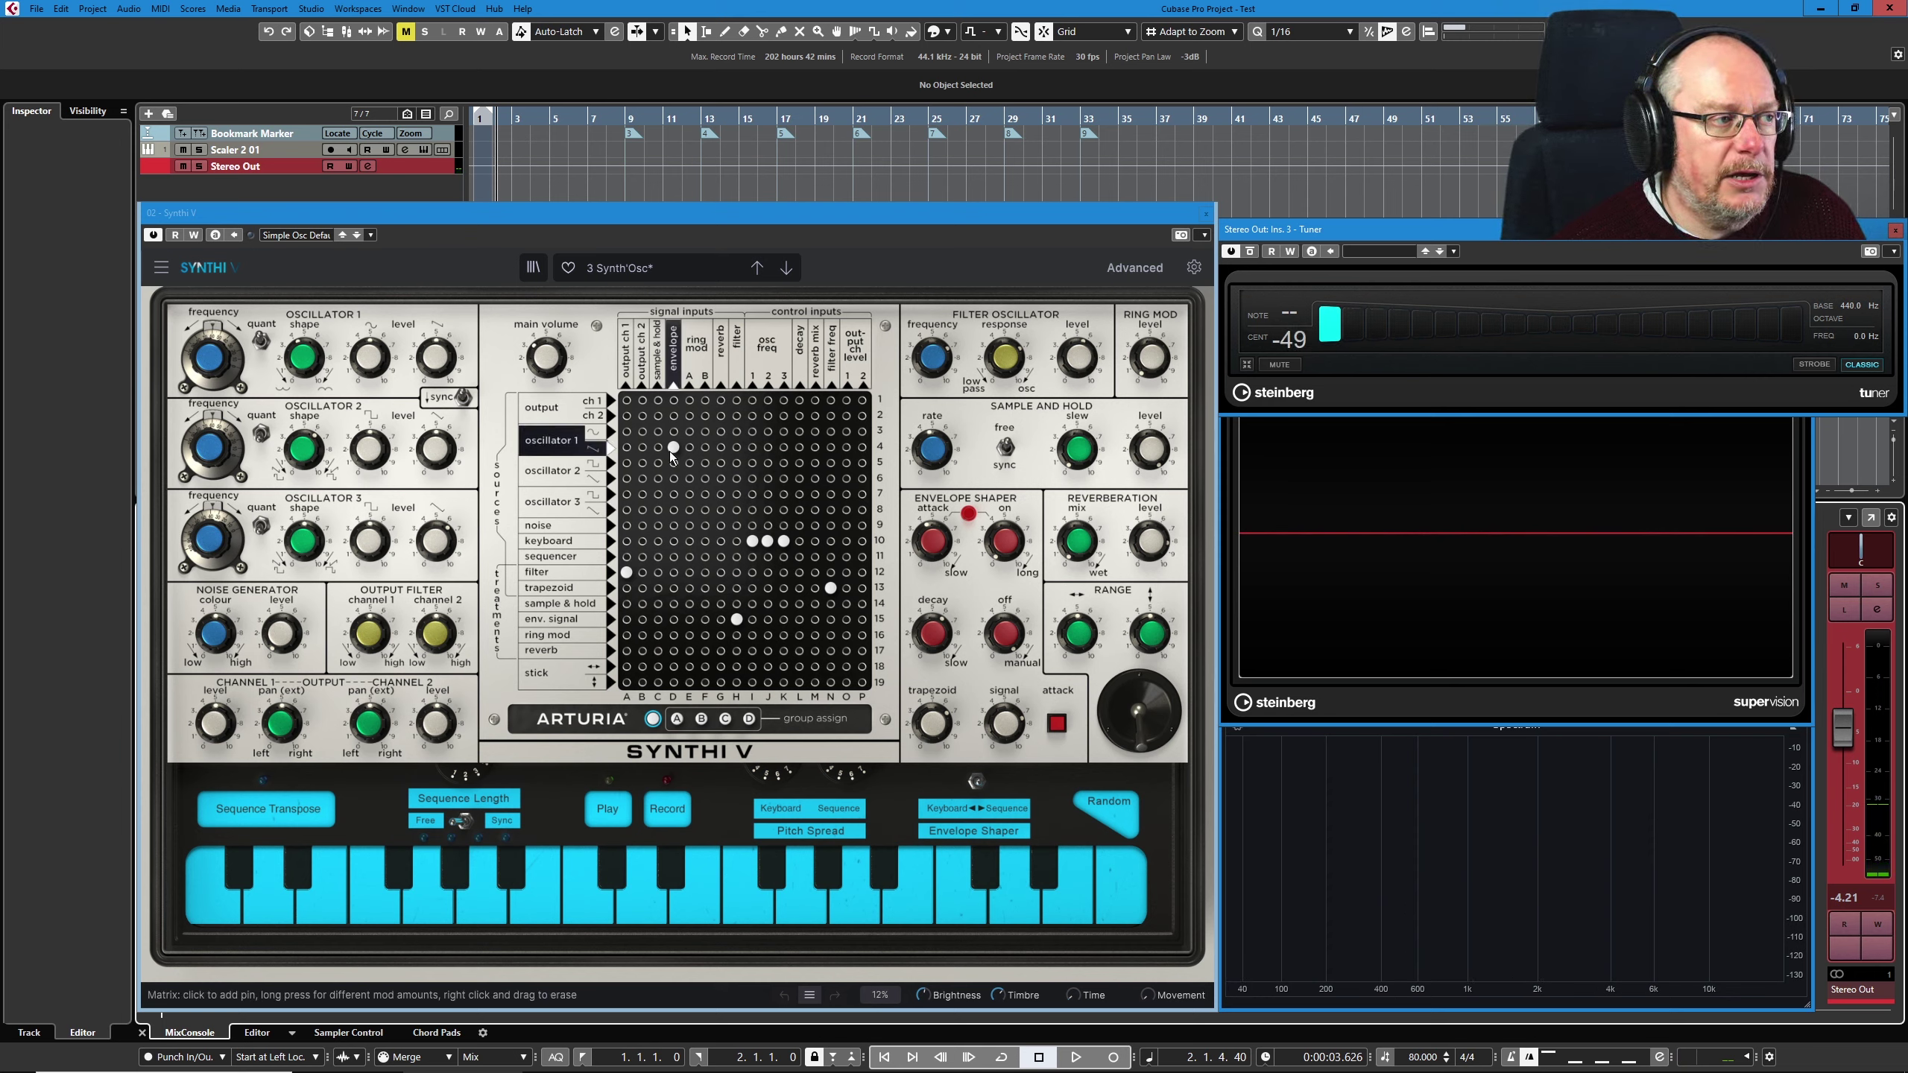
{"action": "left_click", "coordinate": [642, 620]}
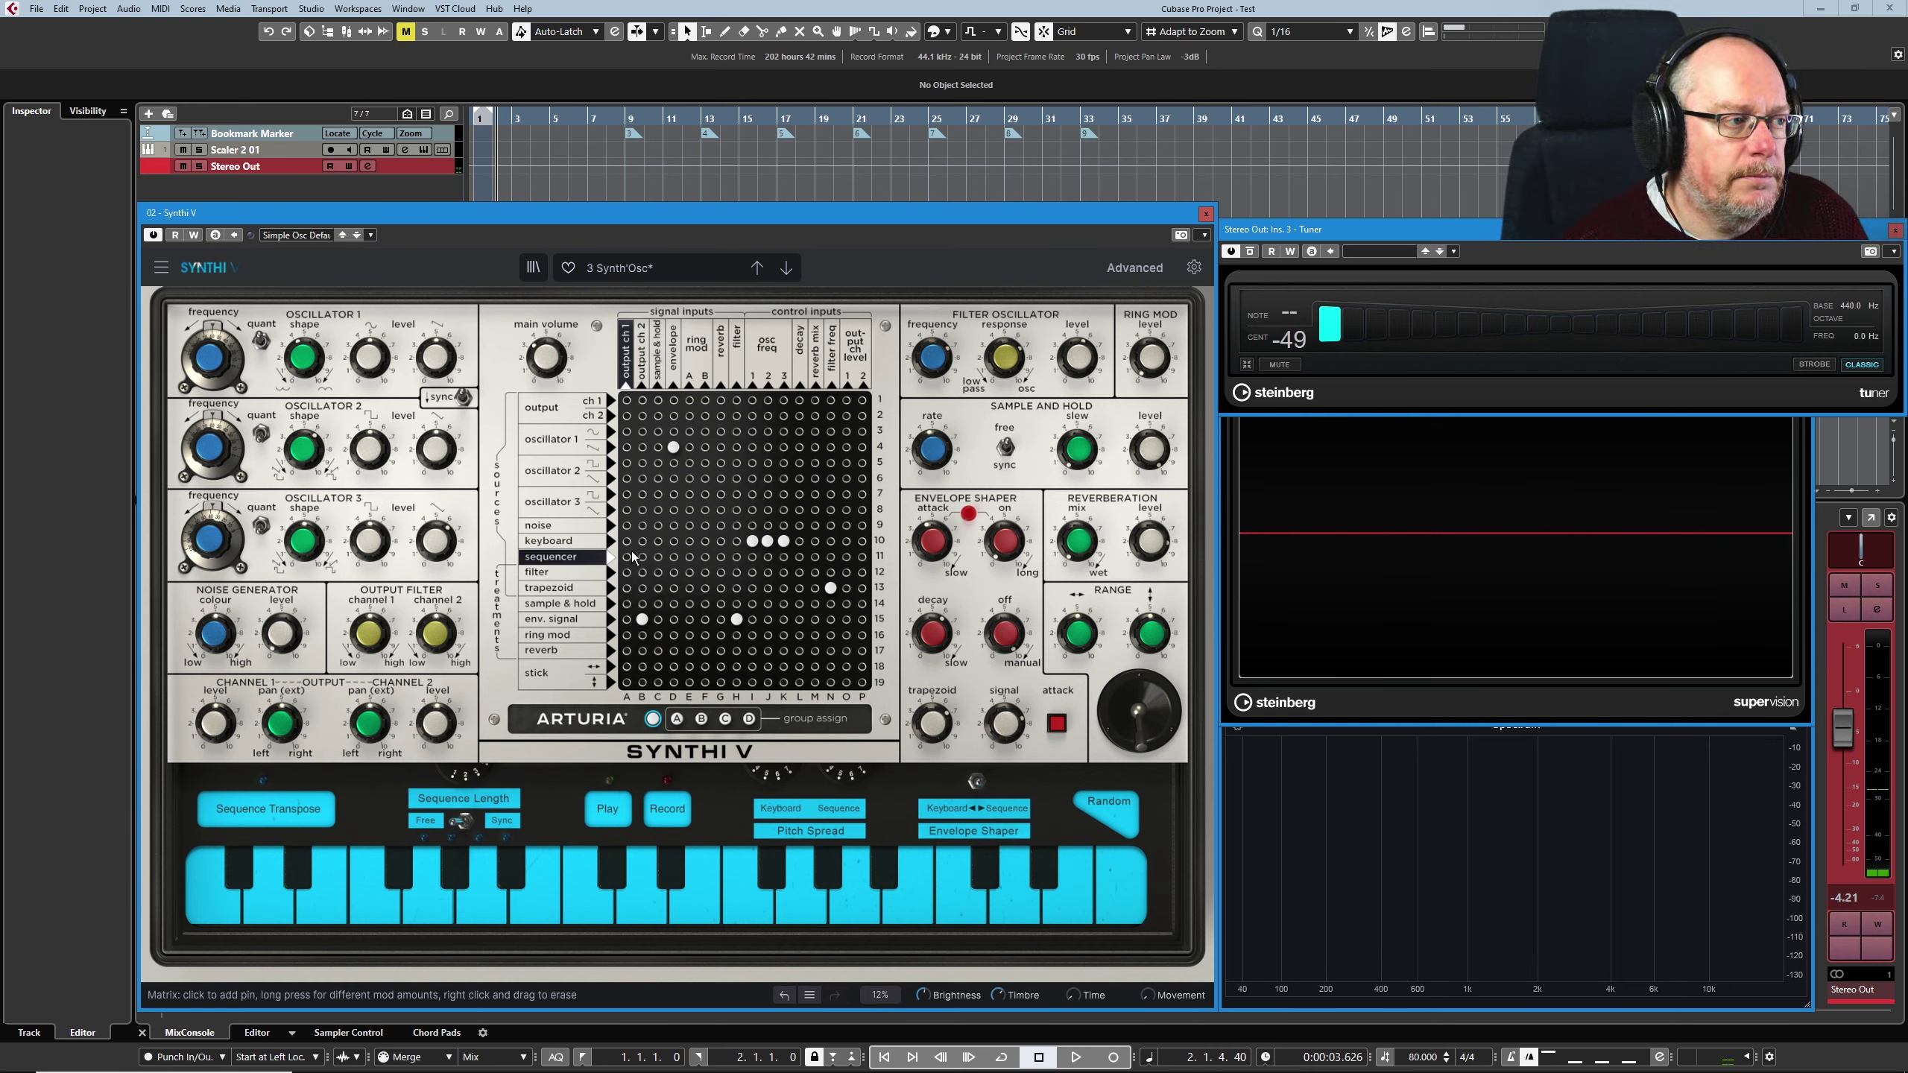
{"action": "left_click", "coordinate": [626, 571]}
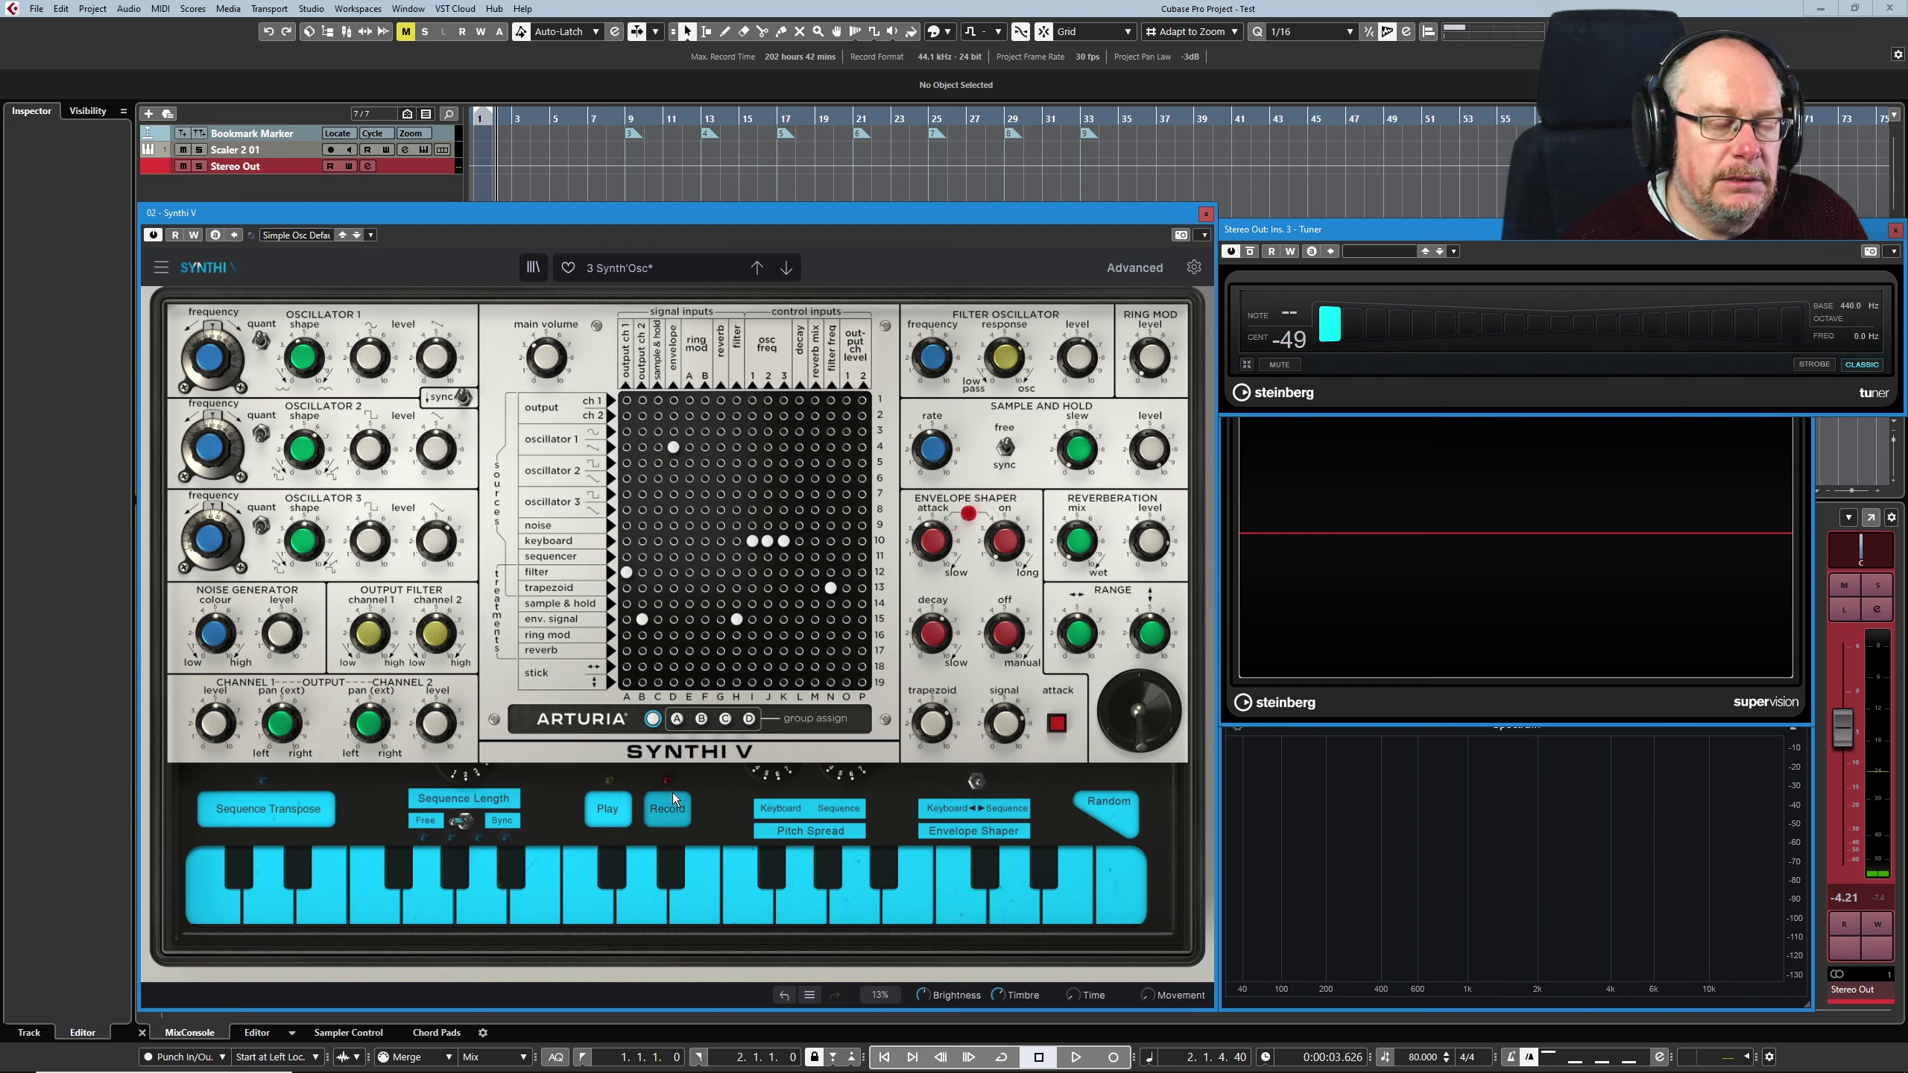
Route oscillator 3's second waveform (row 8) to the level control inputs of both output channels.
{"action": "mouse_move", "coordinate": [280, 722]}
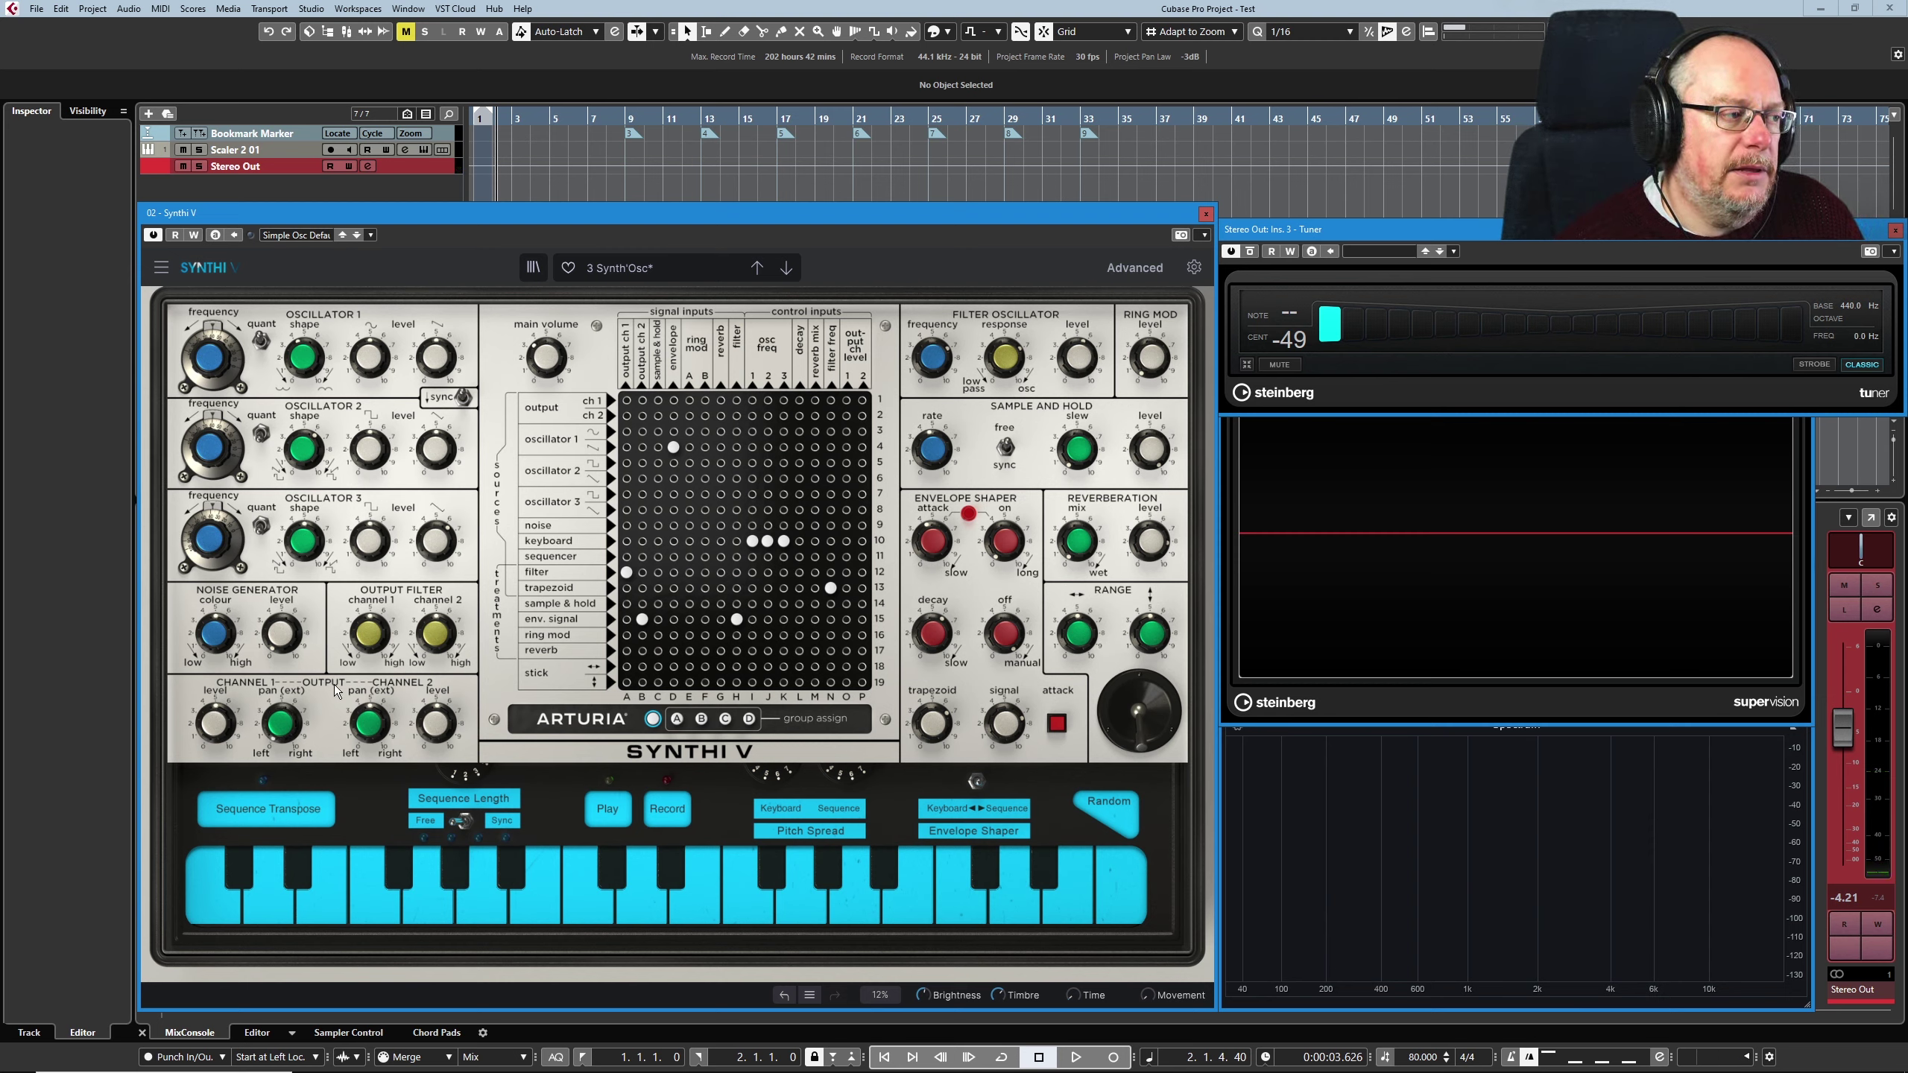
{"action": "mouse_move", "coordinate": [371, 726]}
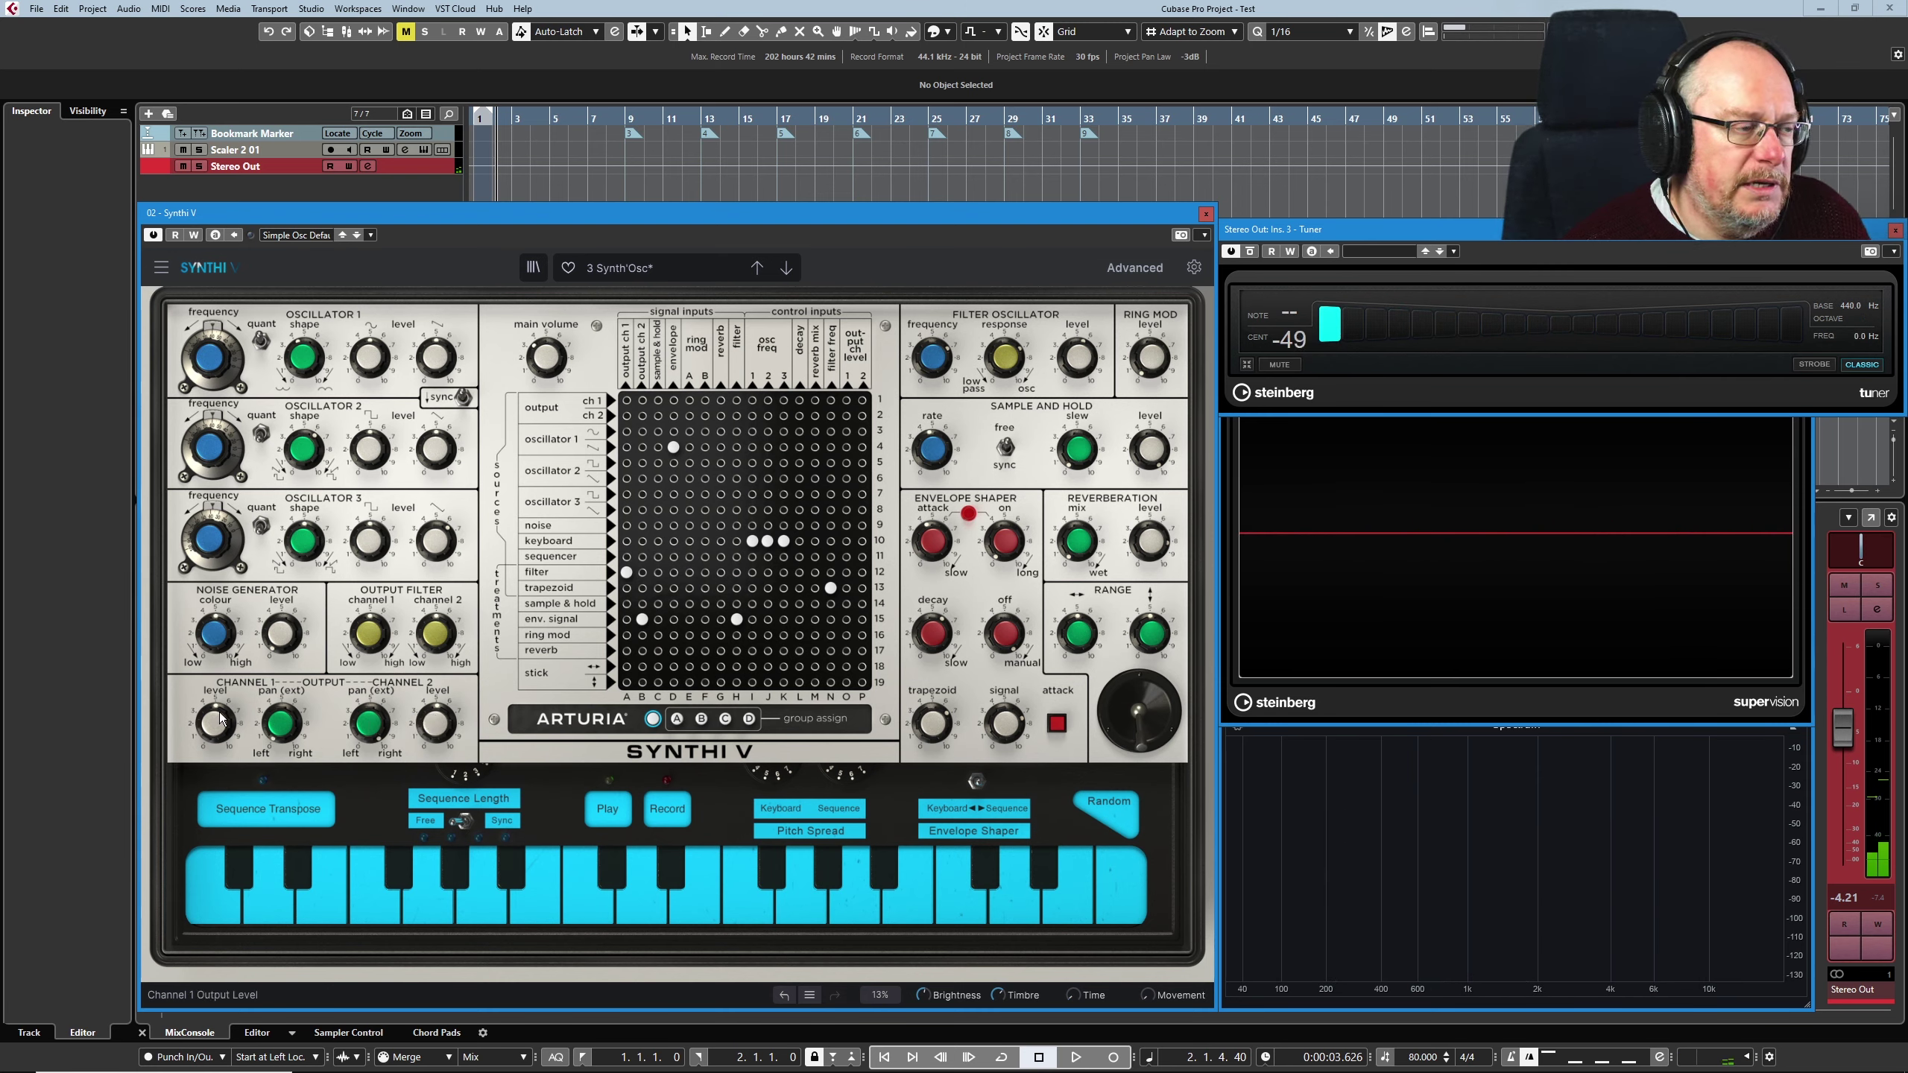
{"action": "mouse_move", "coordinate": [218, 720]}
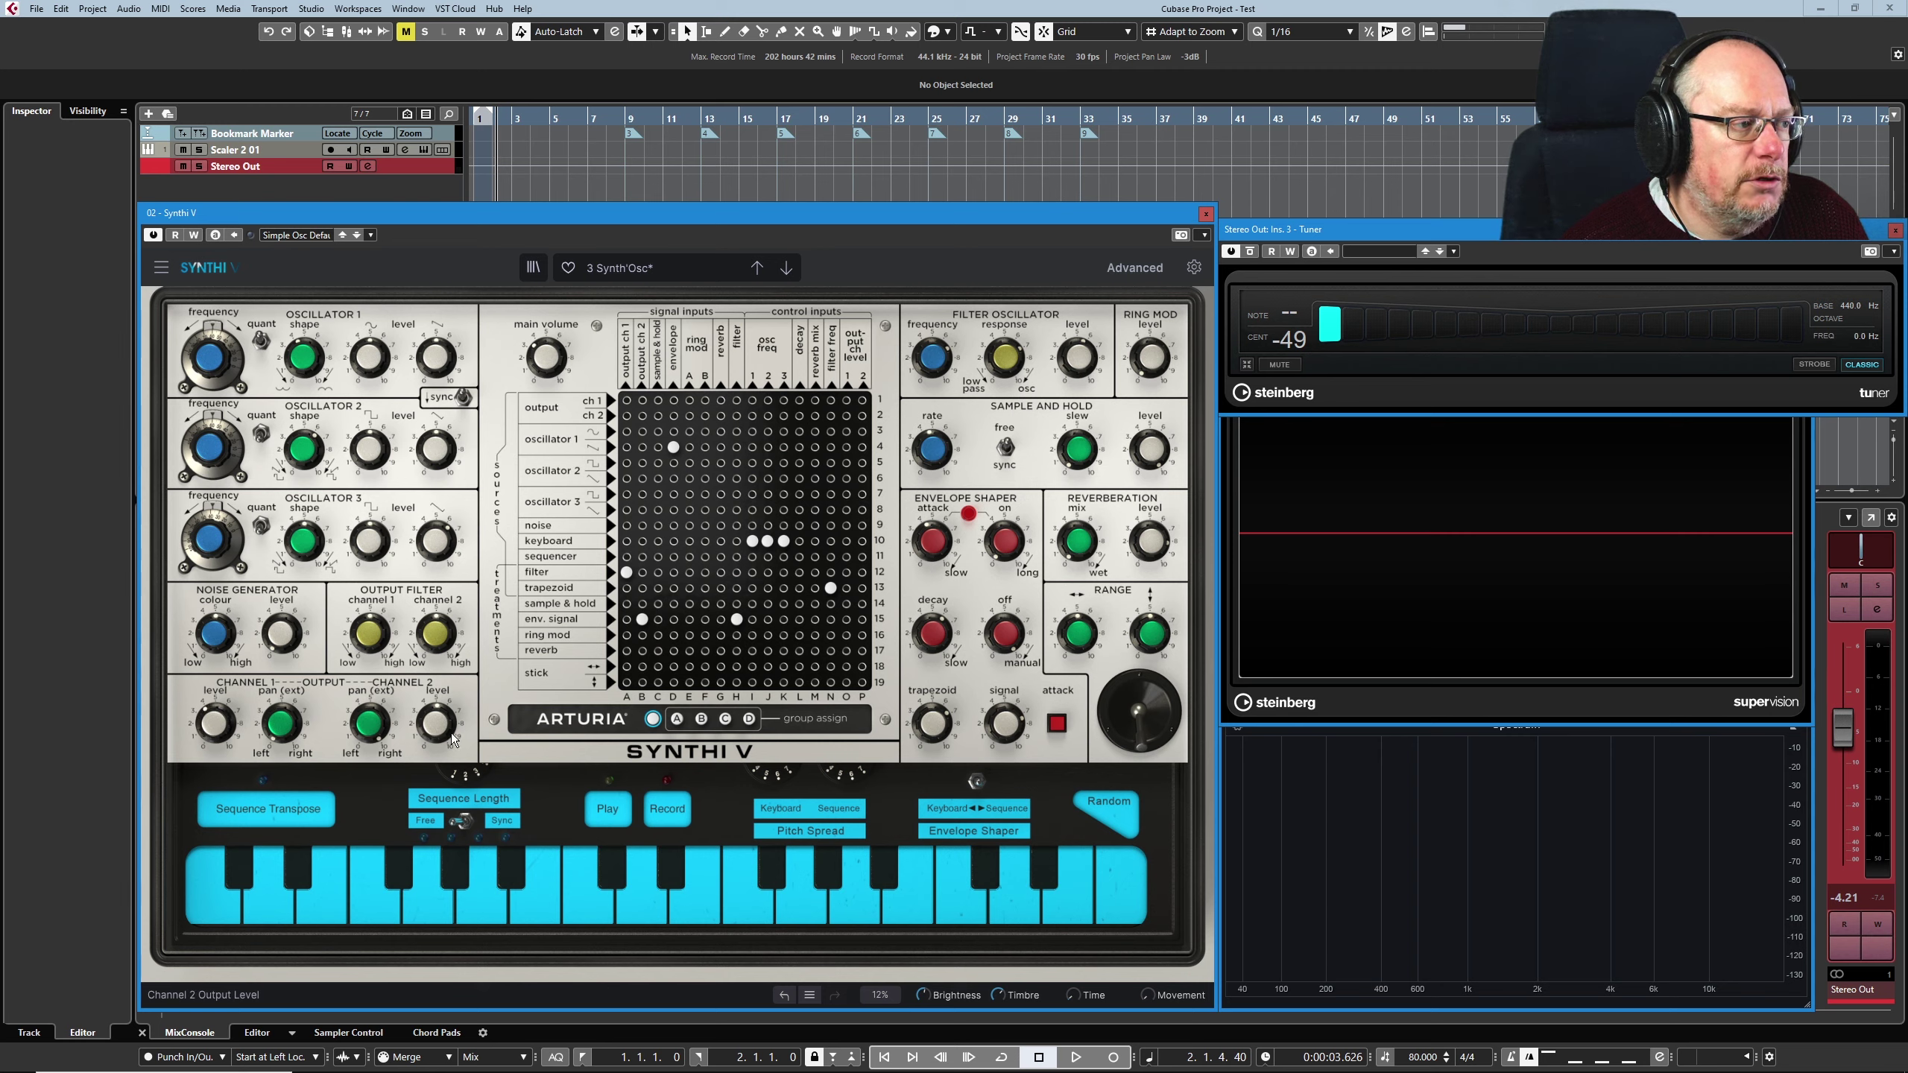
{"action": "mouse_move", "coordinate": [435, 723]}
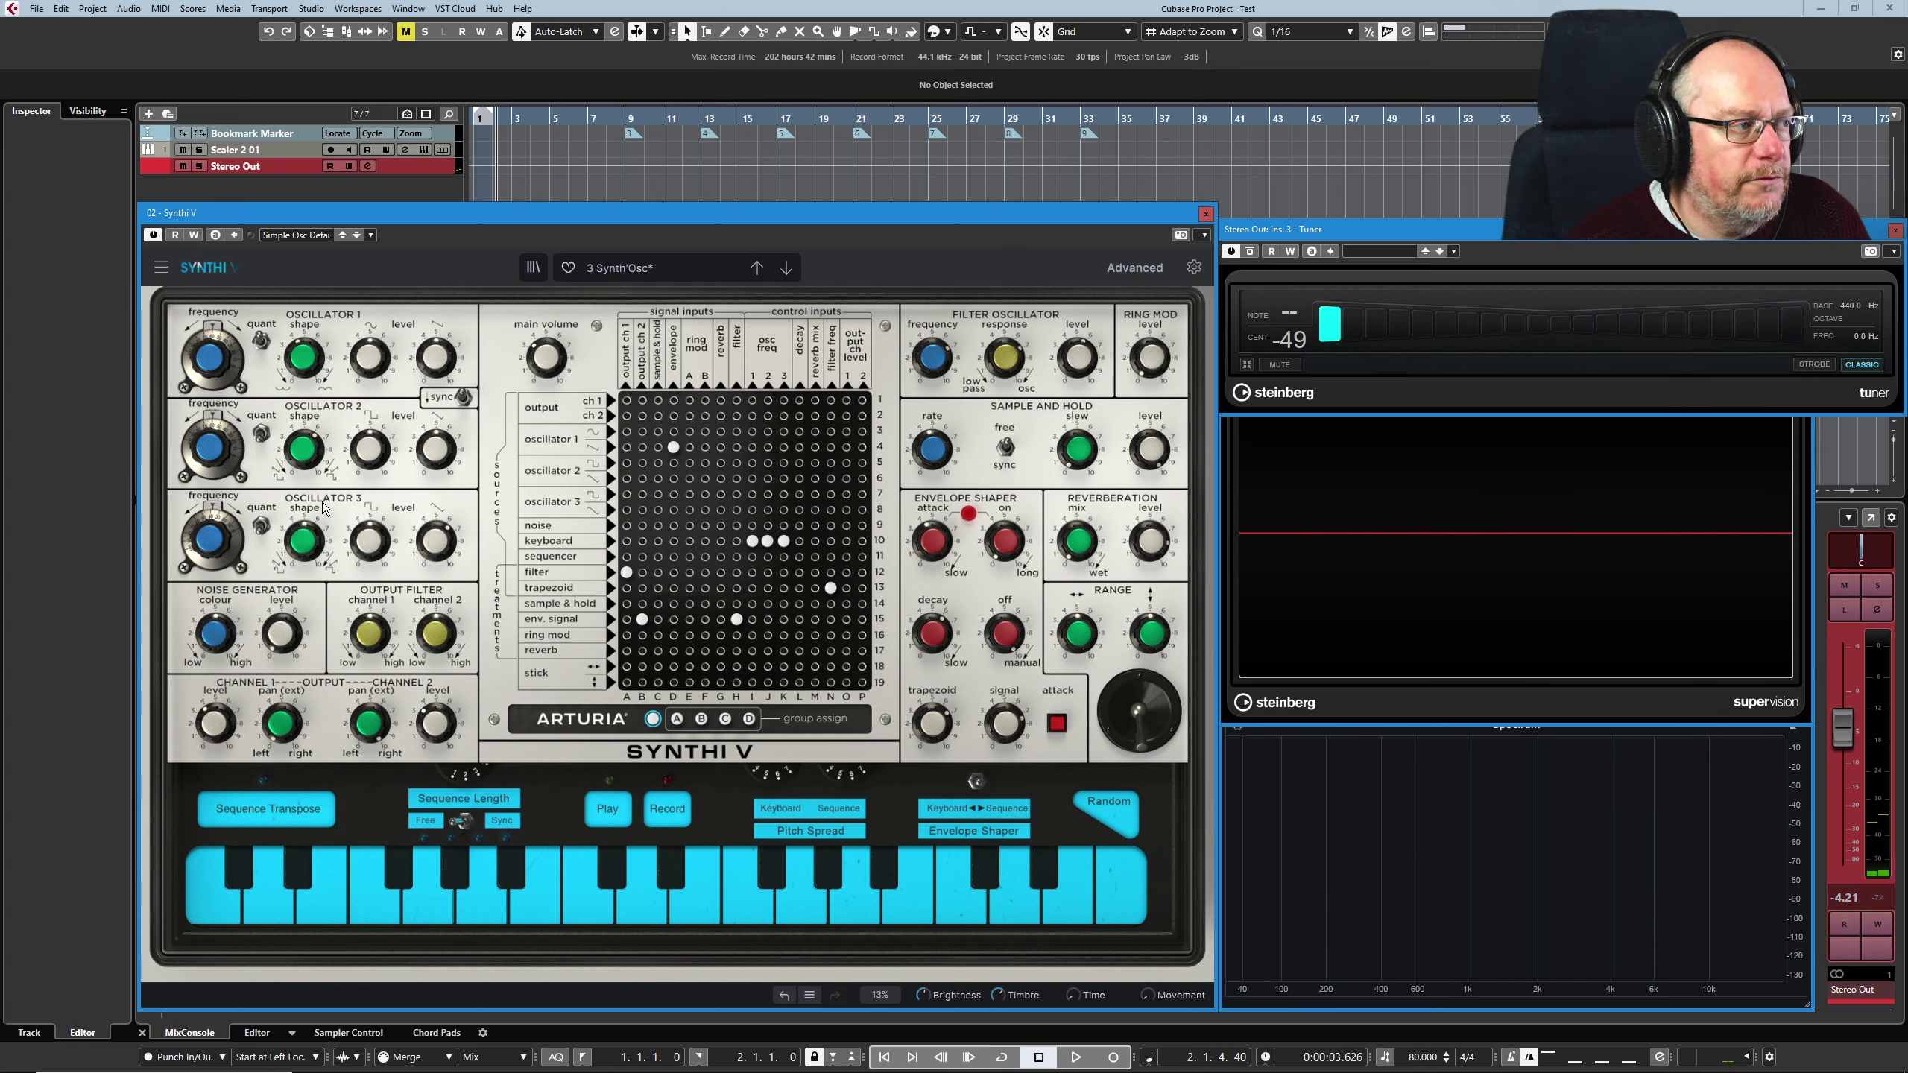
{"action": "mouse_move", "coordinate": [211, 540]}
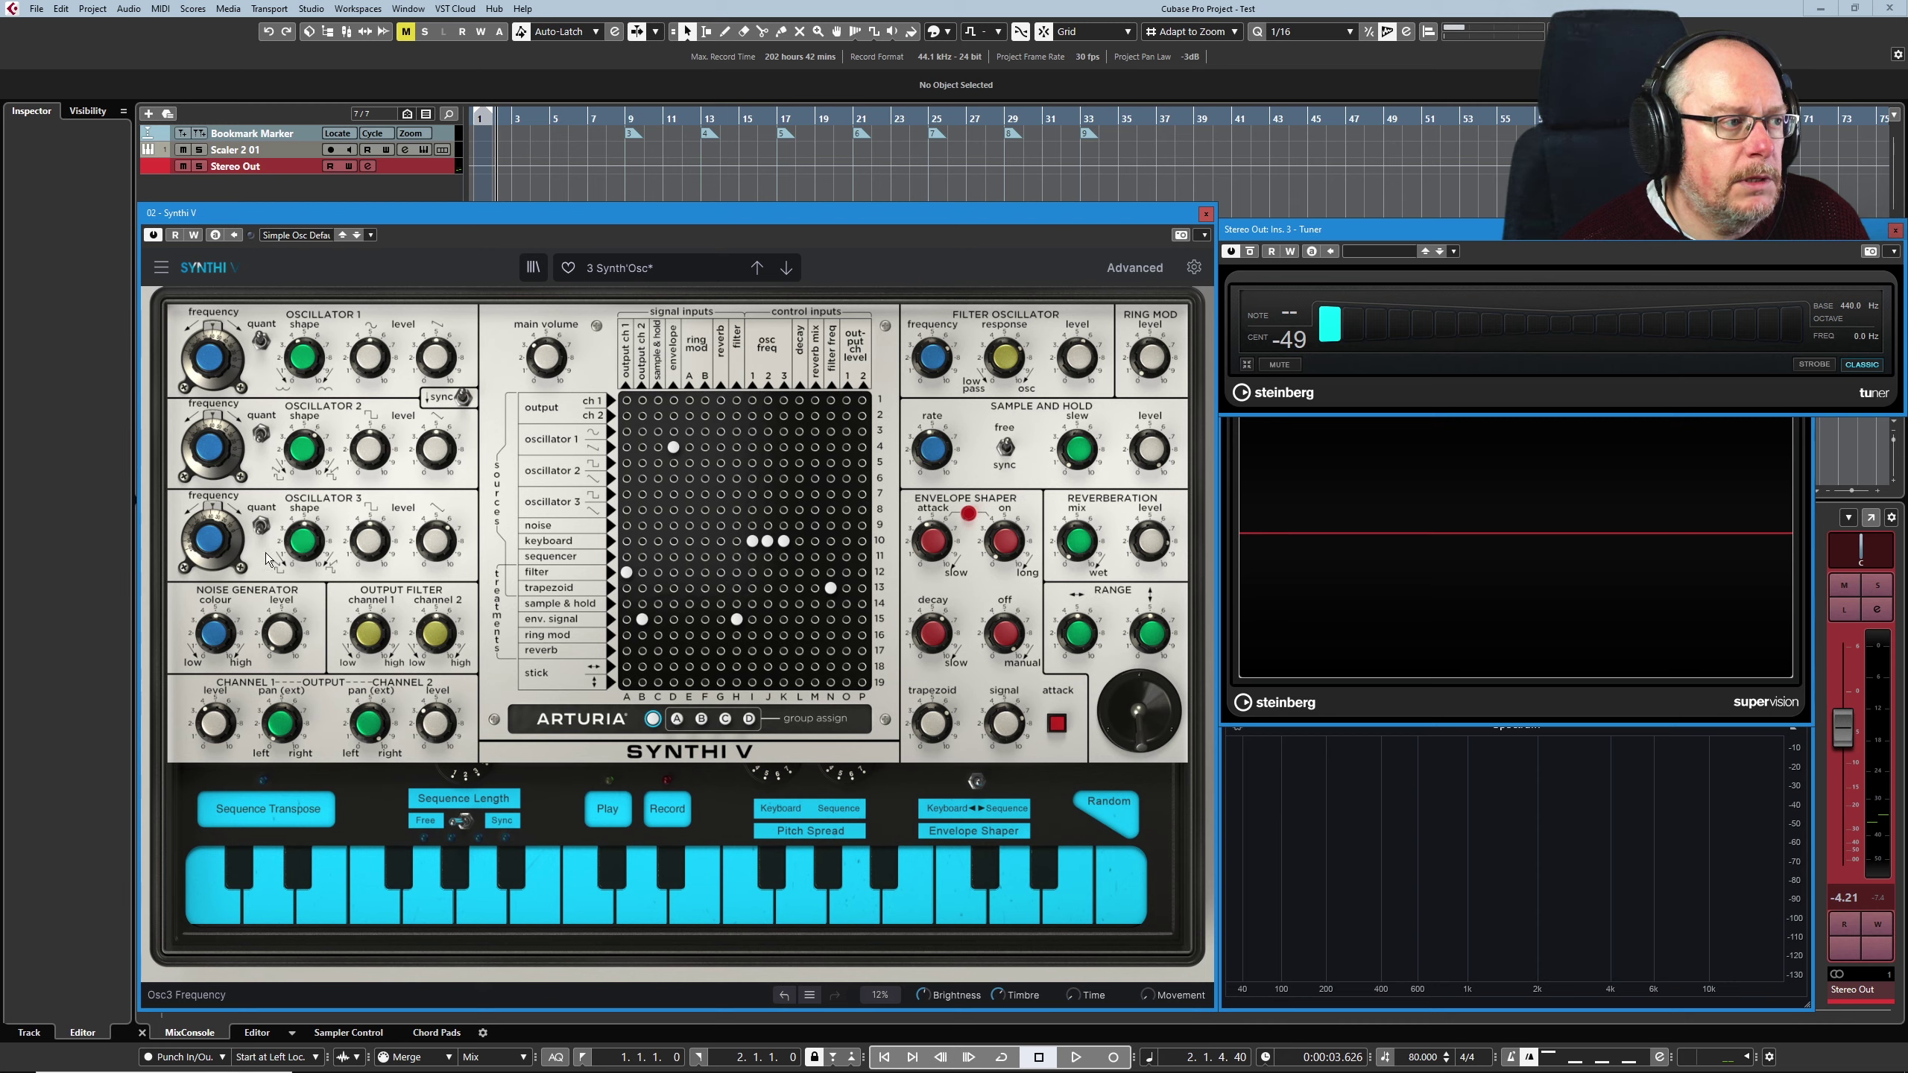
{"action": "left_click", "coordinate": [847, 509]}
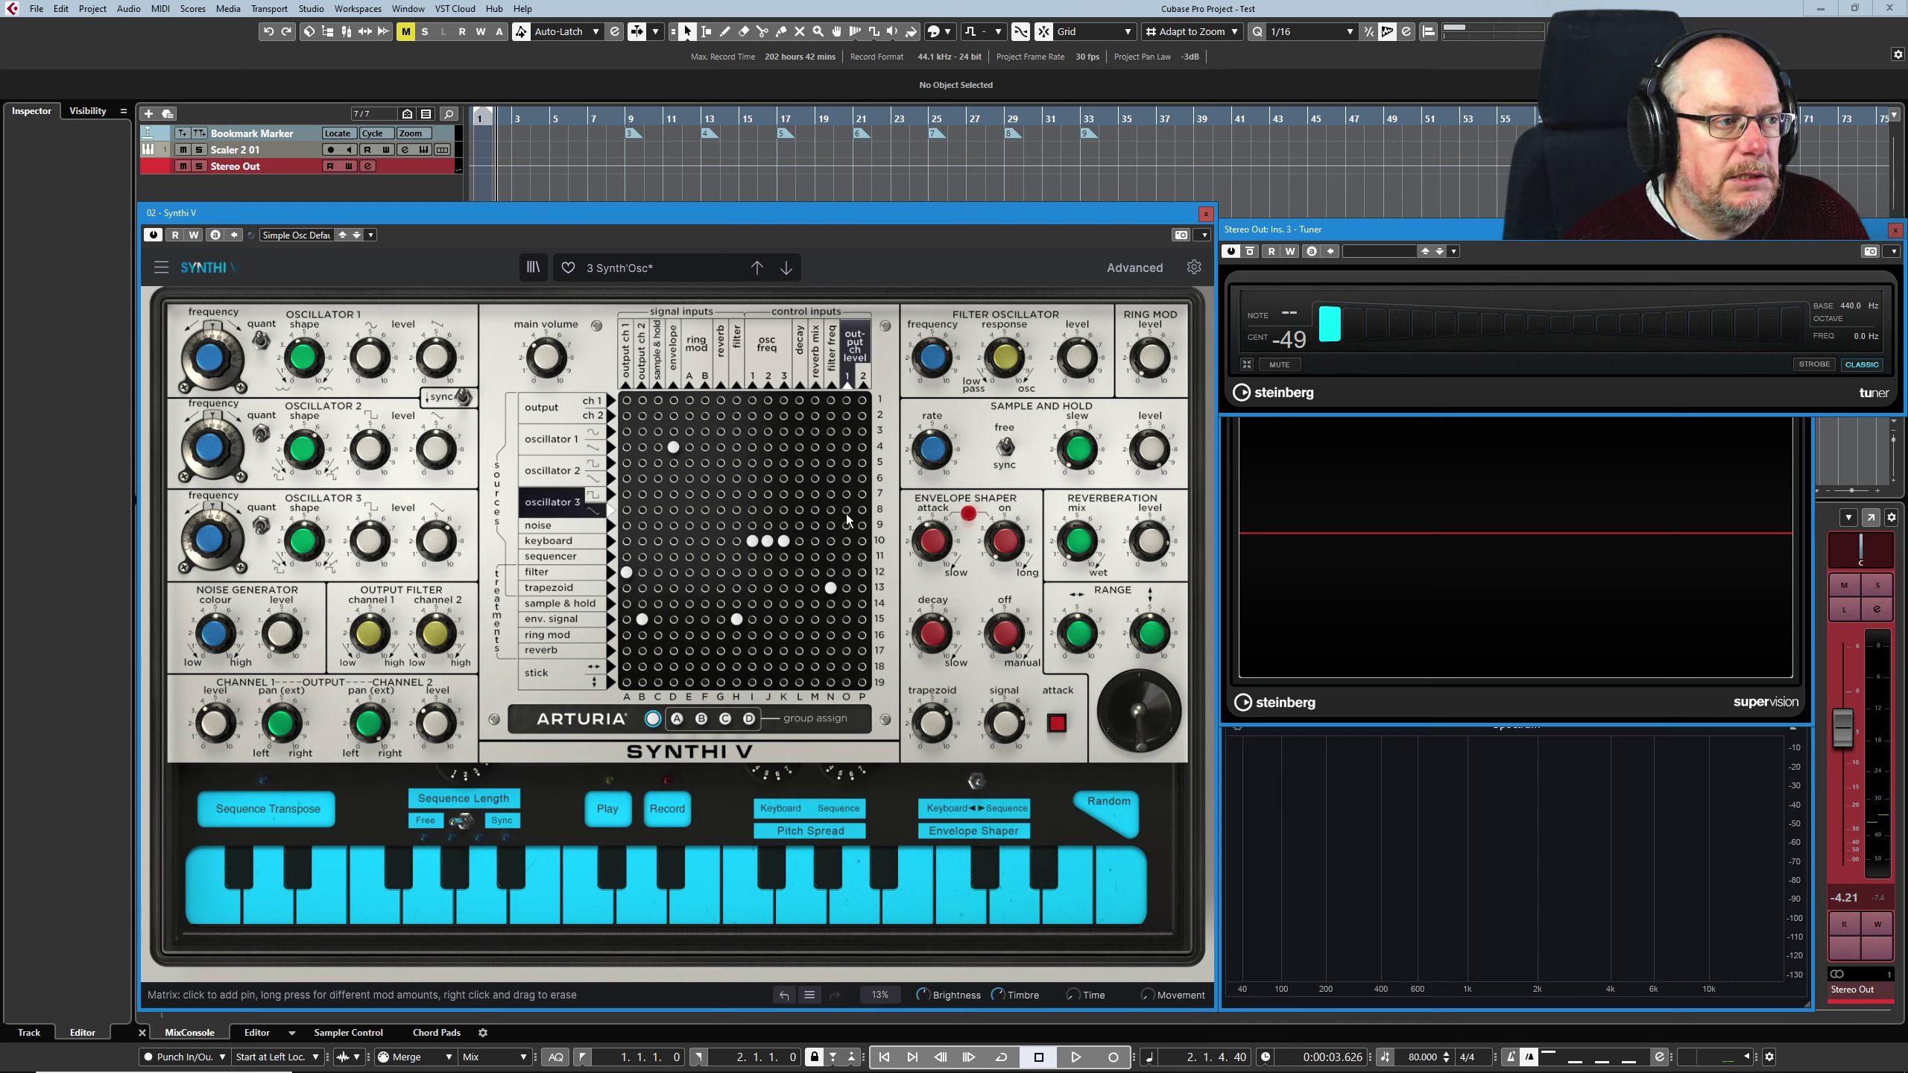
{"action": "left_click", "coordinate": [862, 510]}
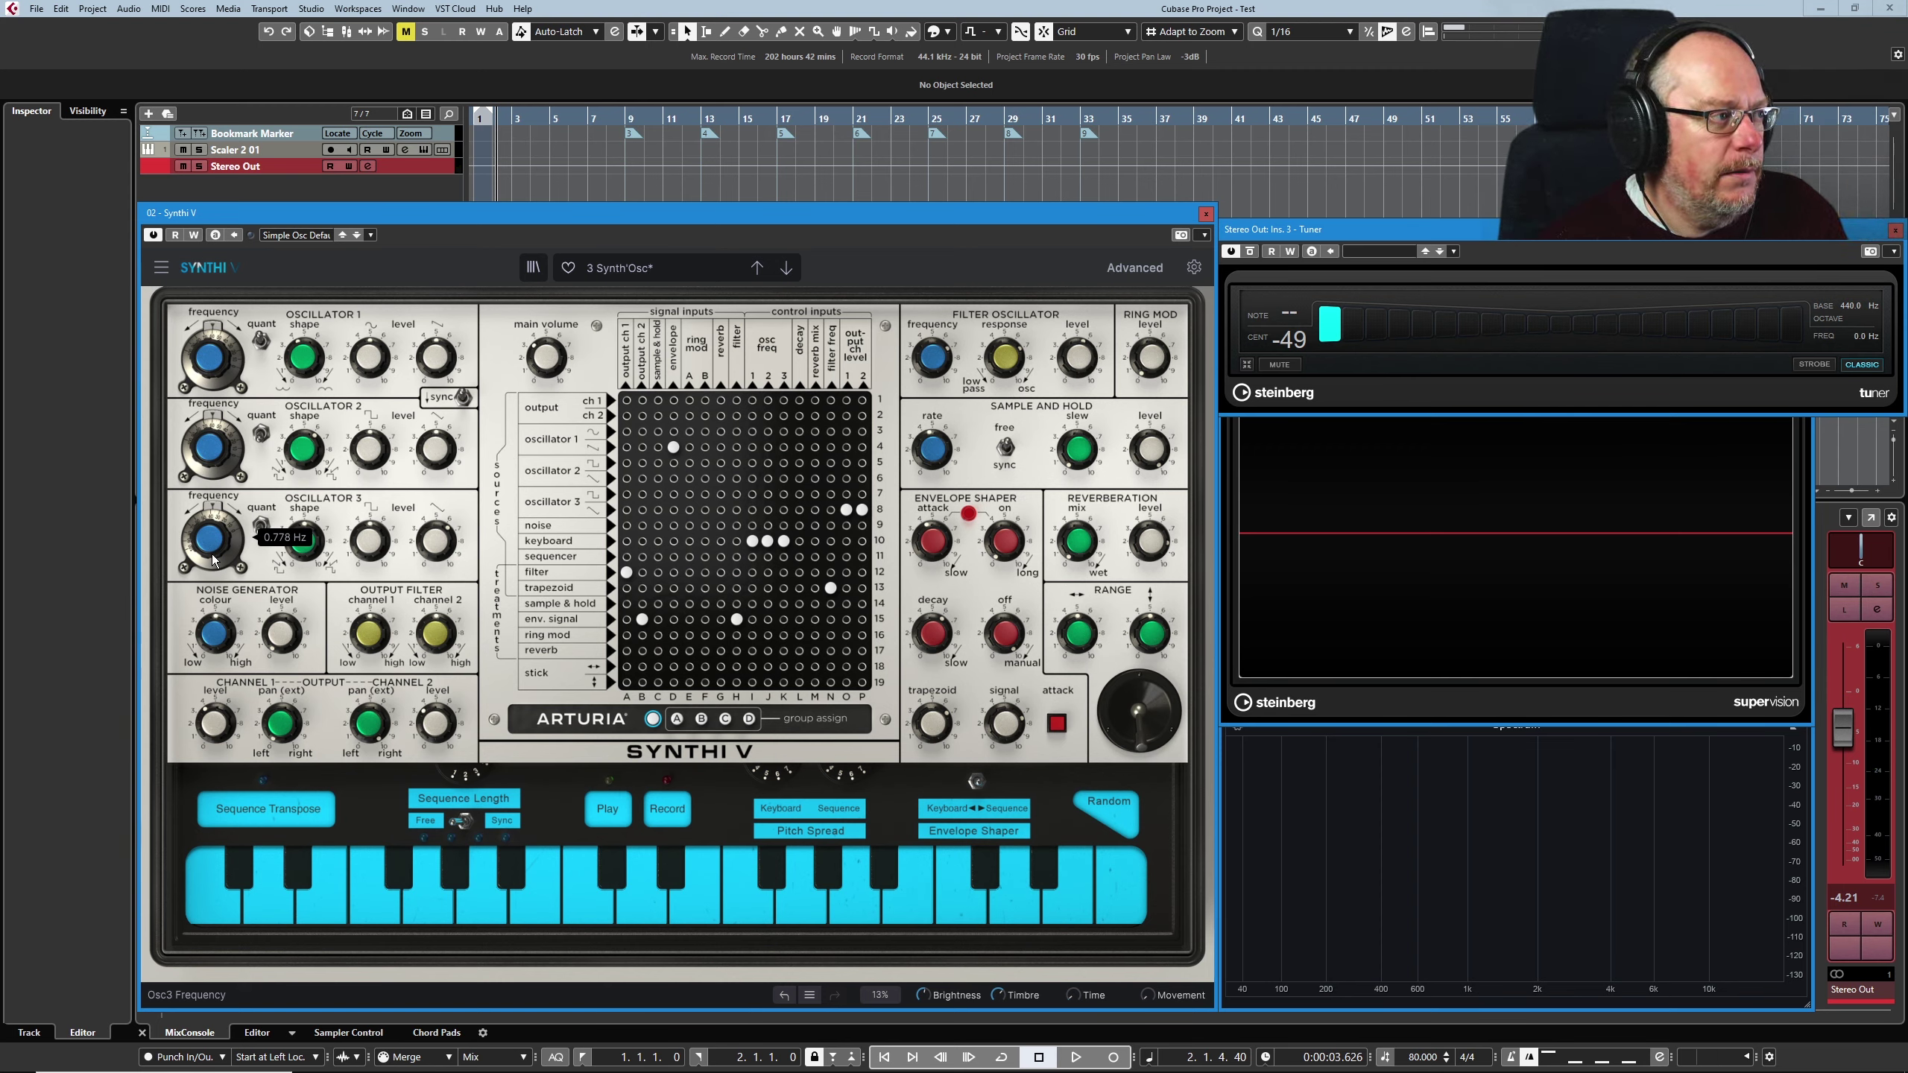
Disconnect the keyboard from oscillator 3's frequency input, then adjust oscillator 3's frequency and triangle level.
{"action": "left_click_drag", "start_coordinate": [214, 560], "coordinate": [214, 529]}
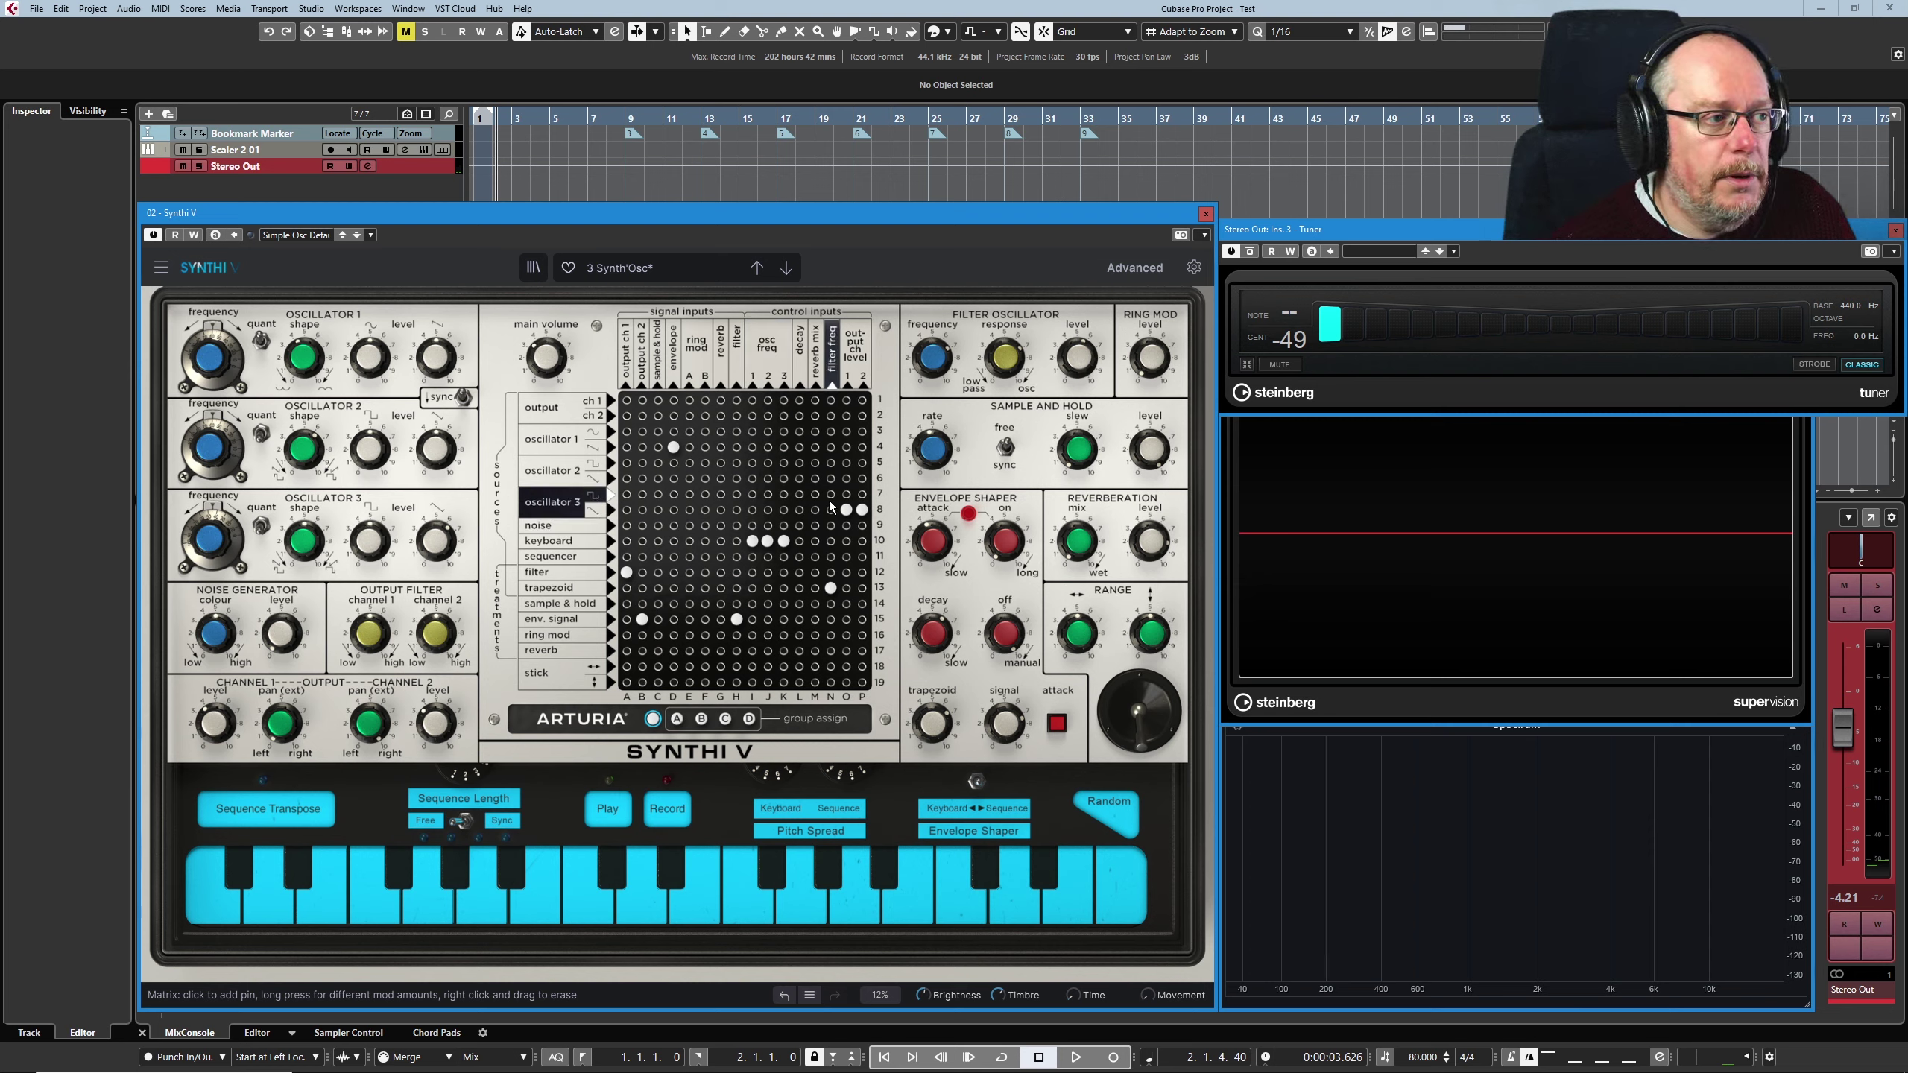
{"action": "left_click", "coordinate": [786, 541]}
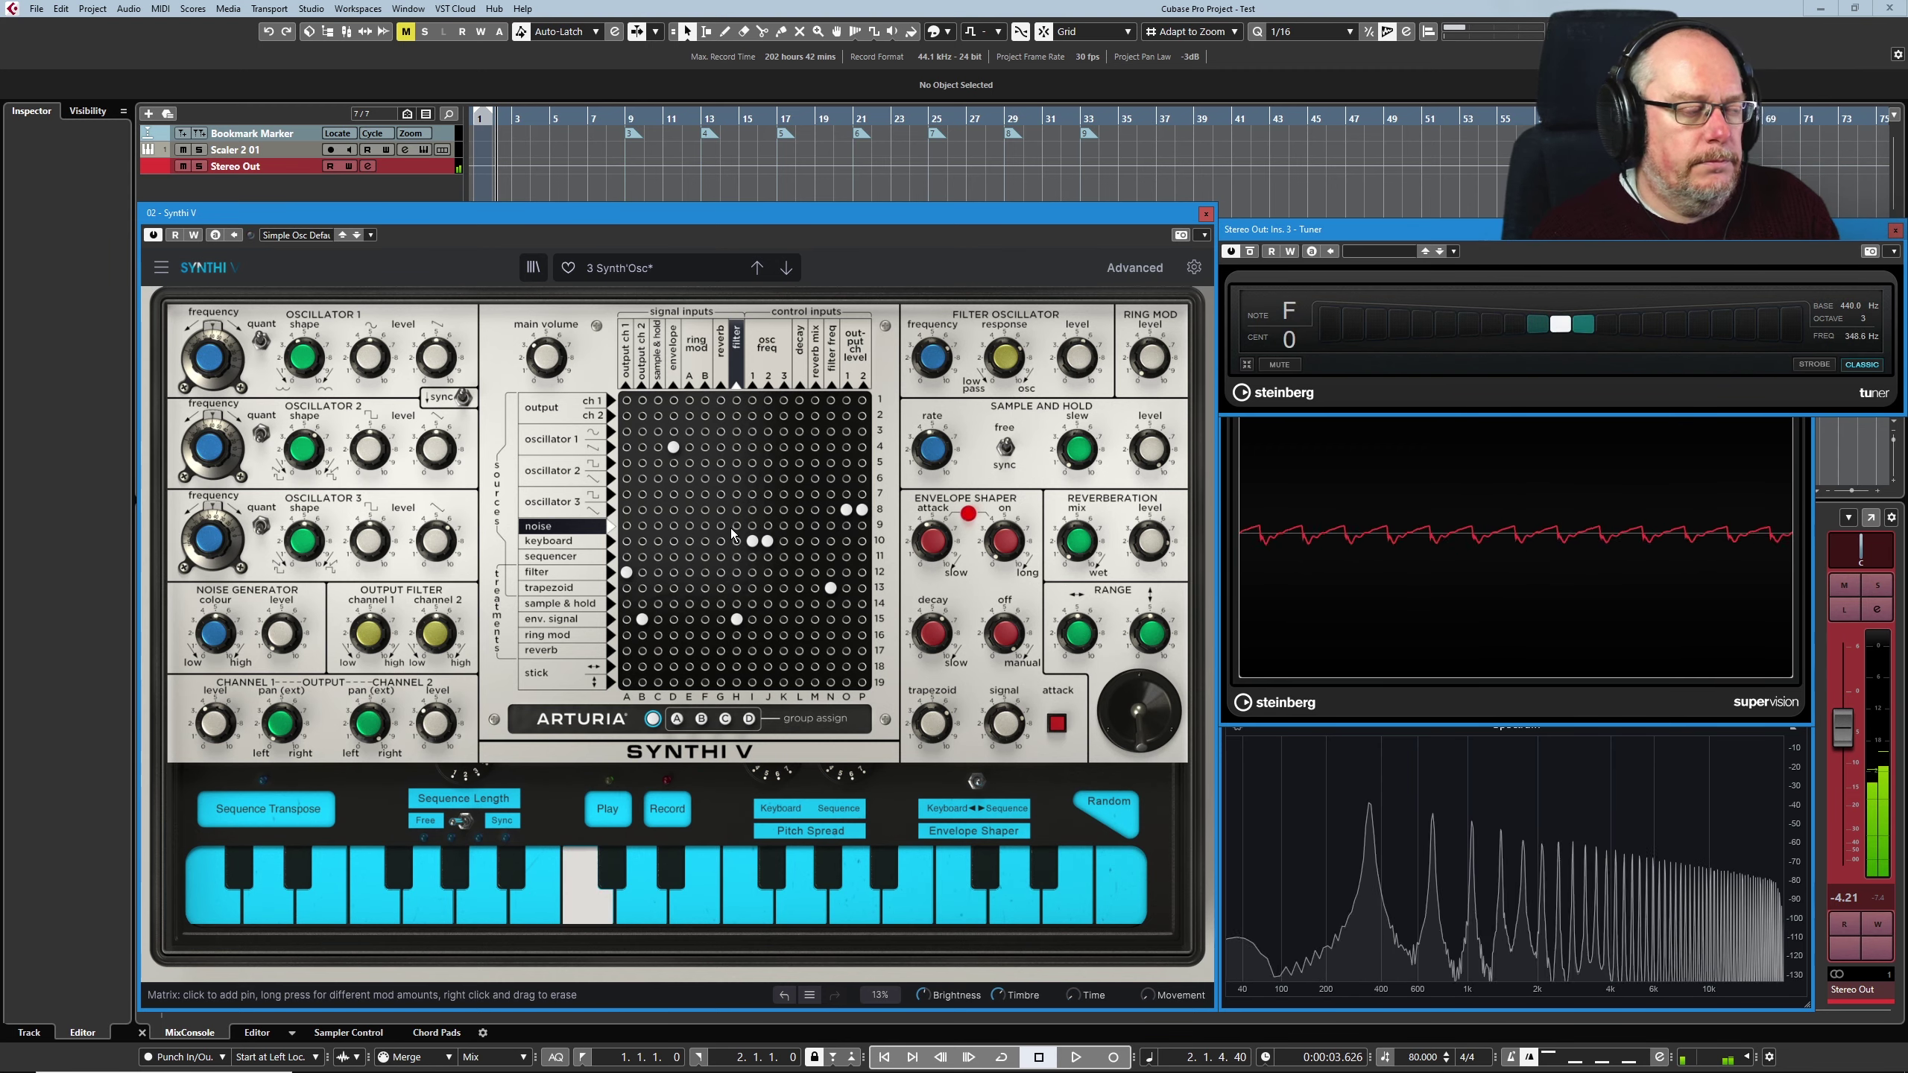
{"action": "left_click_drag", "start_coordinate": [200, 552], "coordinate": [200, 538]}
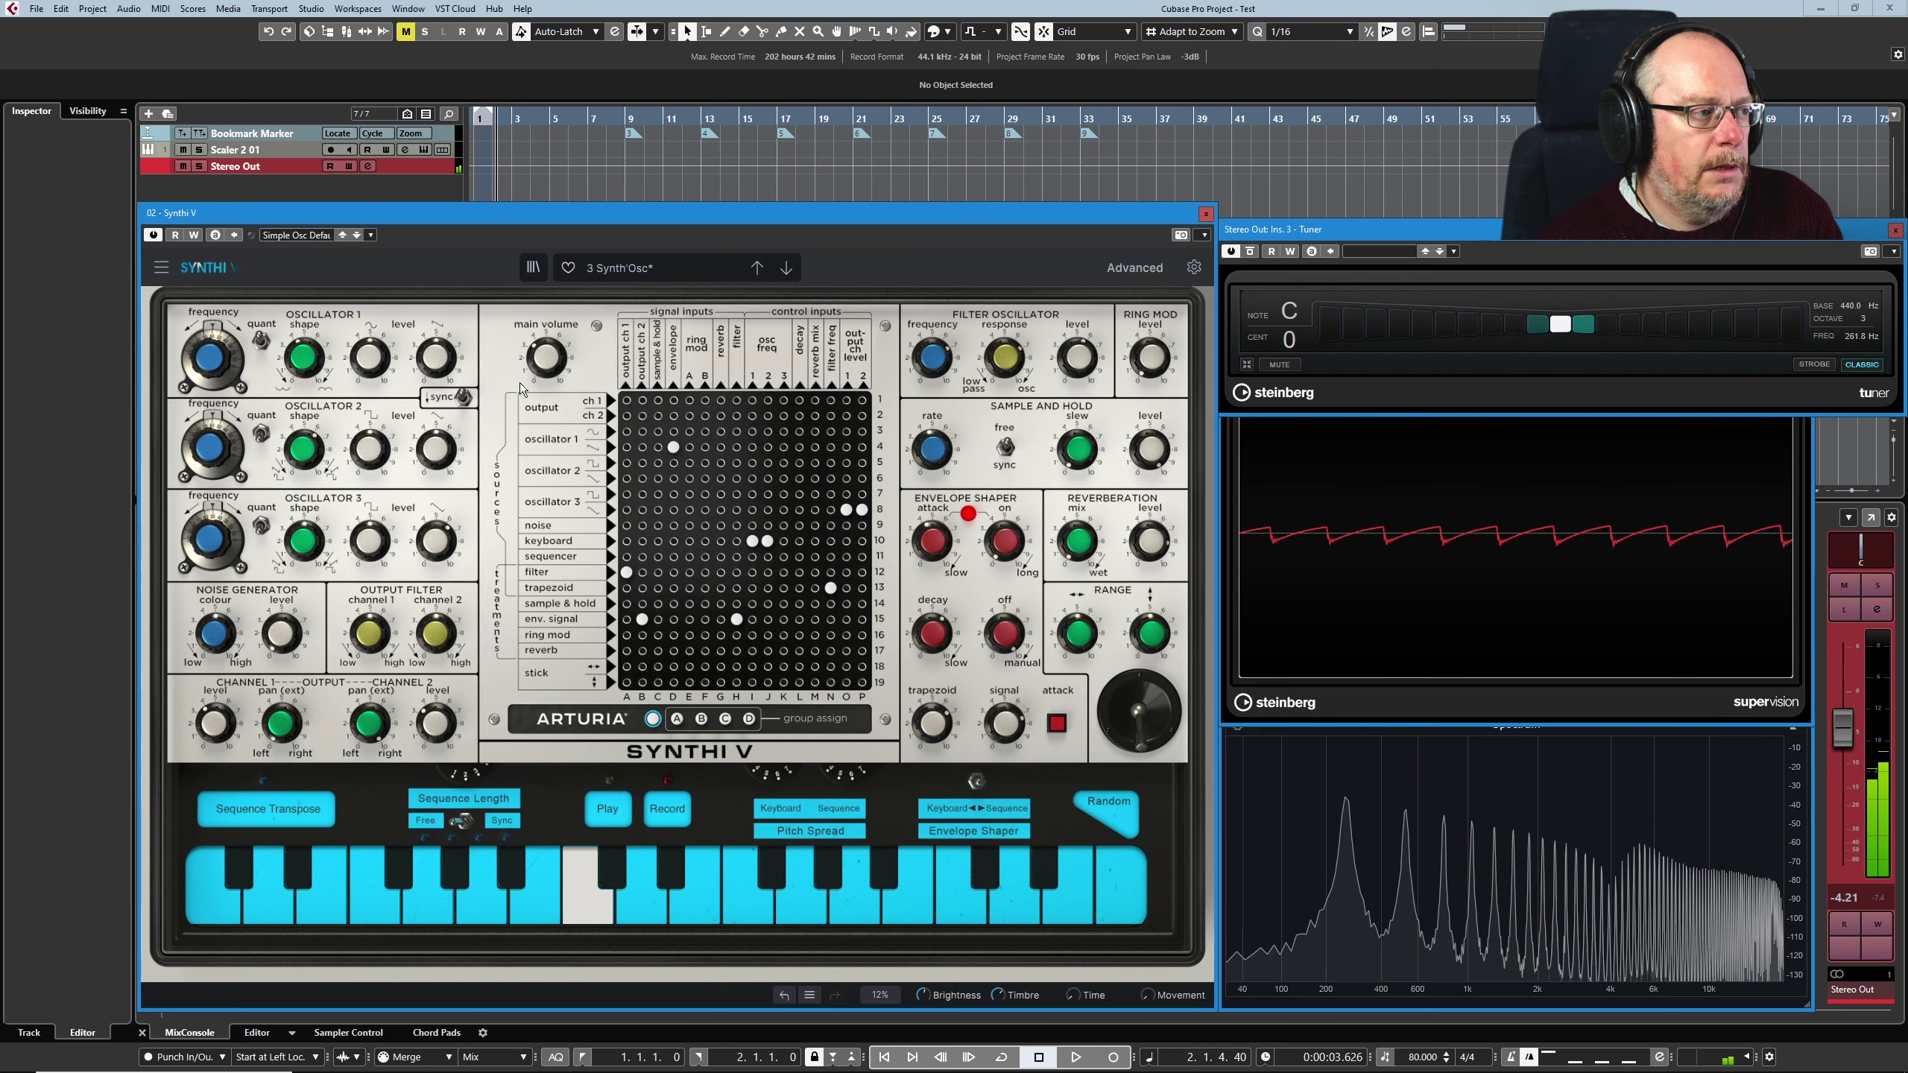
{"action": "mouse_move", "coordinate": [444, 541]}
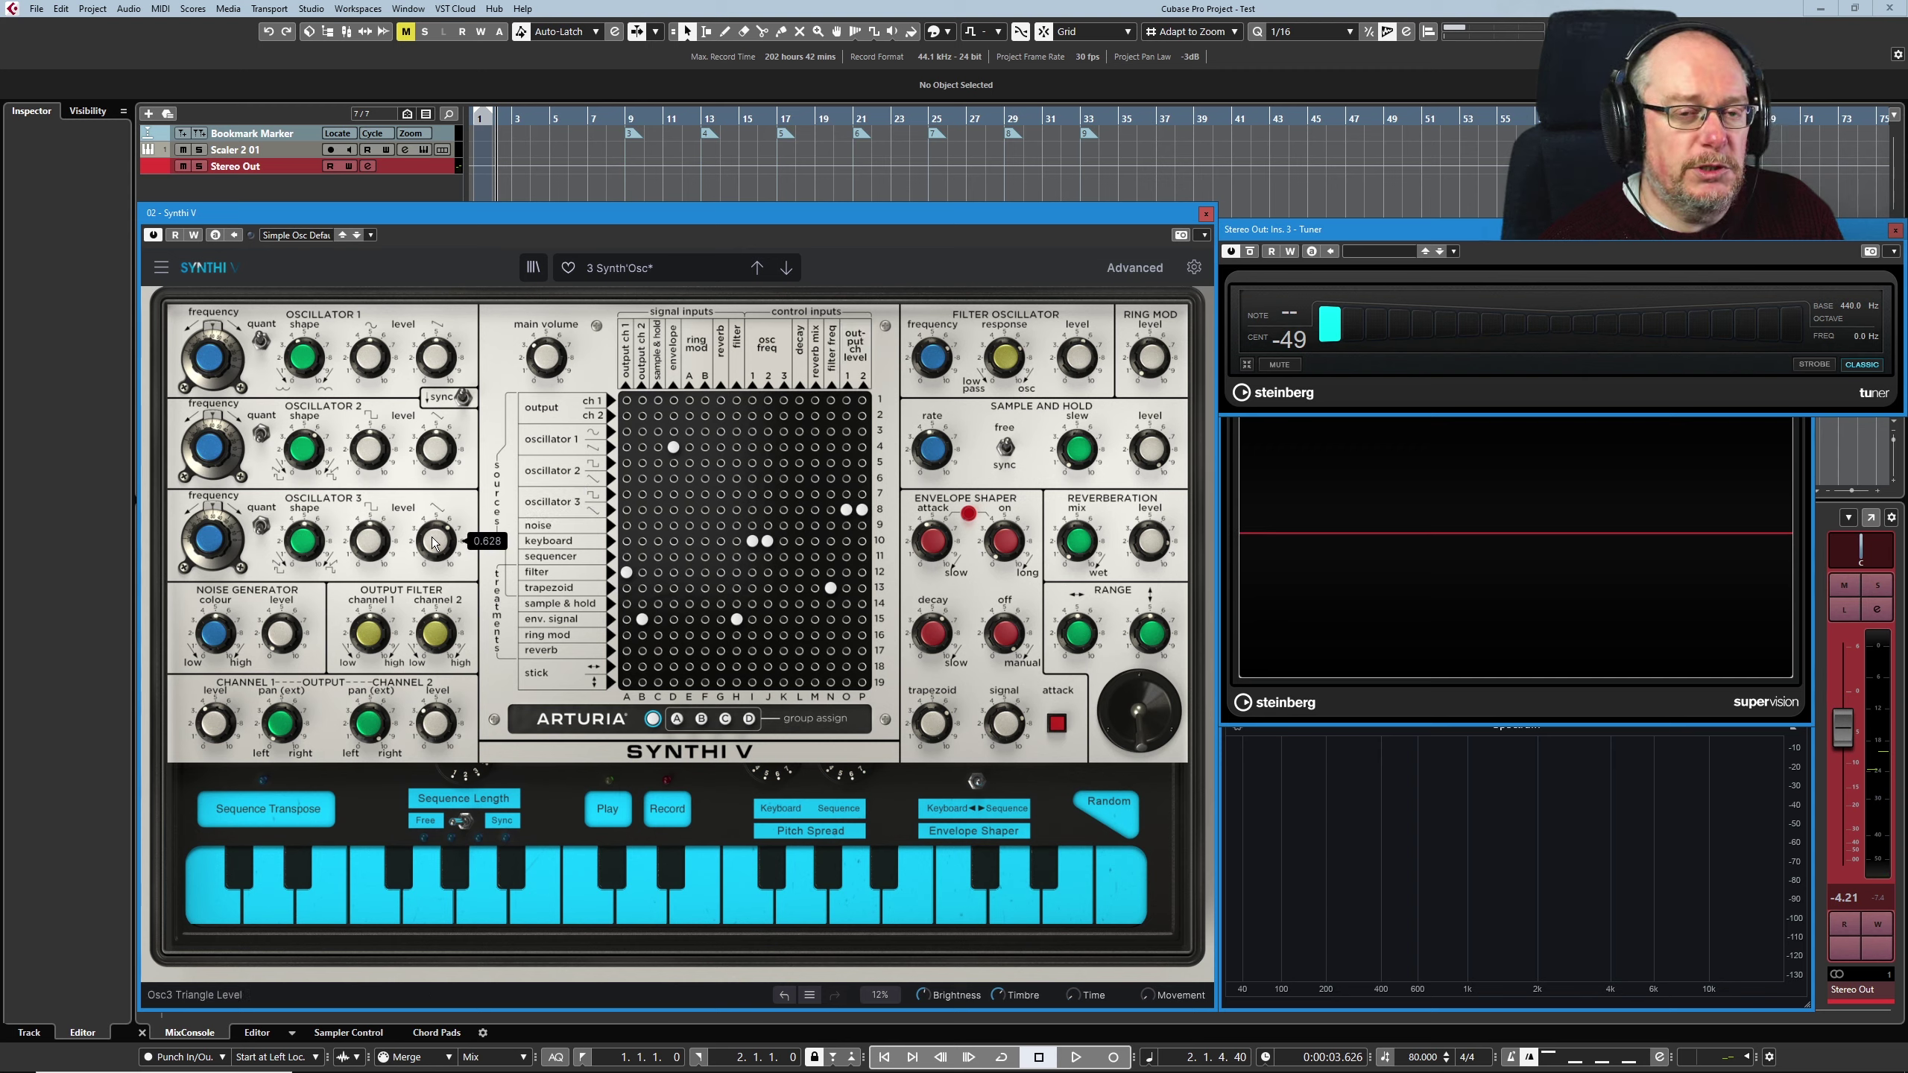
{"action": "left_click_drag", "start_coordinate": [433, 542], "coordinate": [433, 571]}
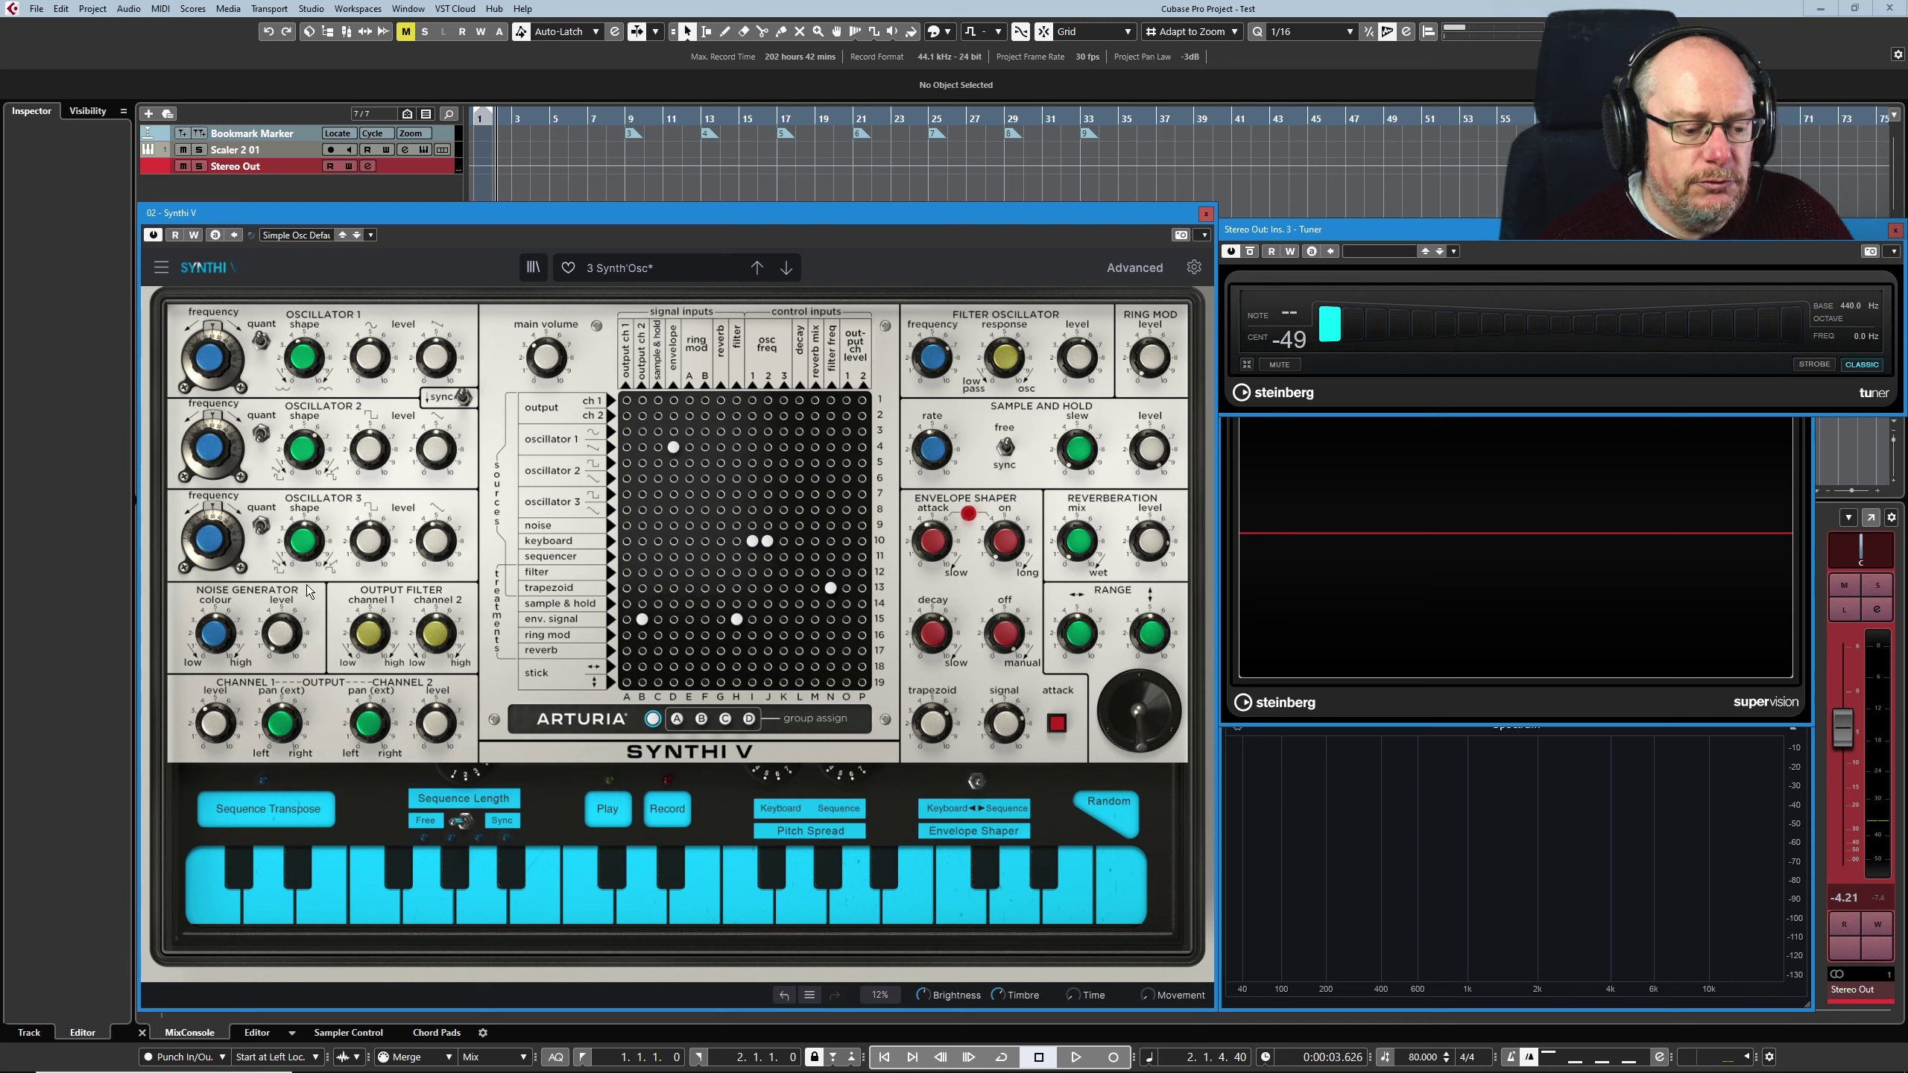
Bring the Insight 2 spectrum display forward and adjust the channel 2 output filter.
{"action": "left_click", "coordinate": [1575, 841]}
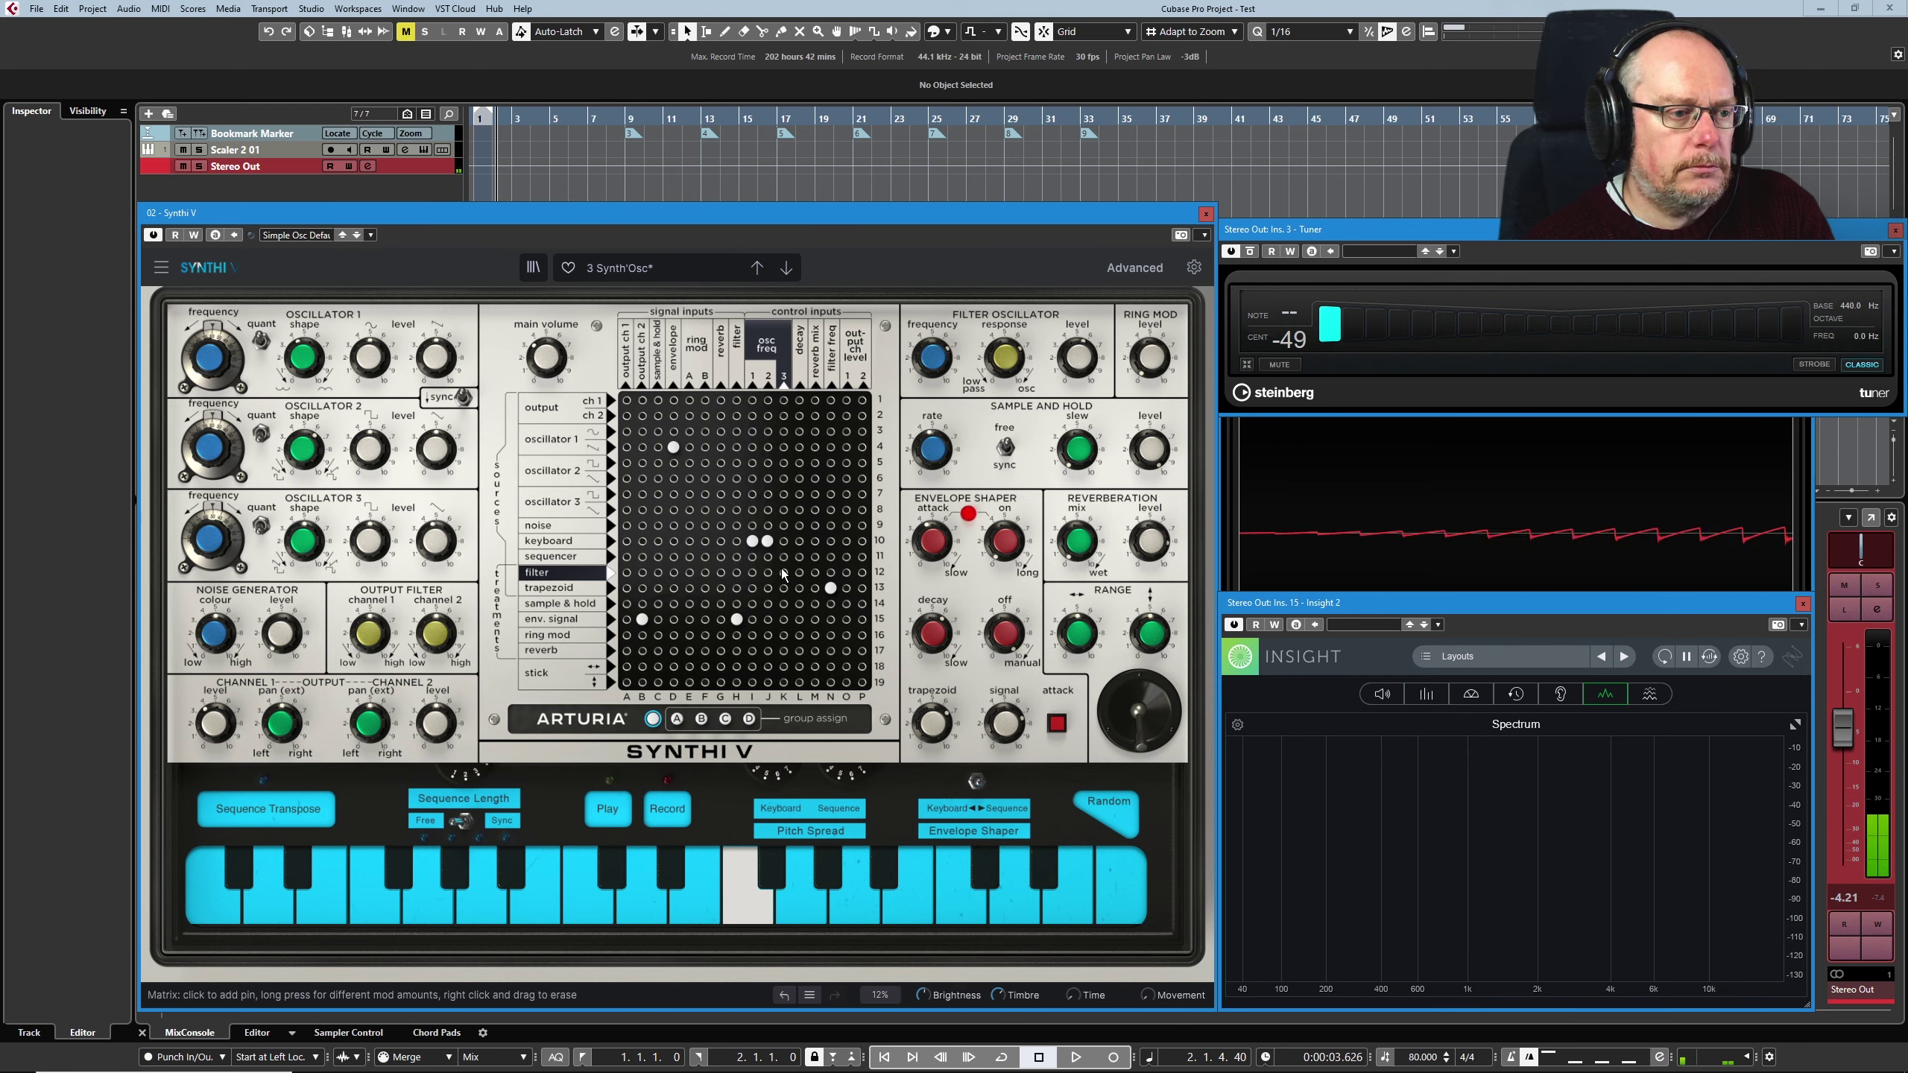
{"action": "left_click_drag", "start_coordinate": [434, 637], "coordinate": [435, 622]}
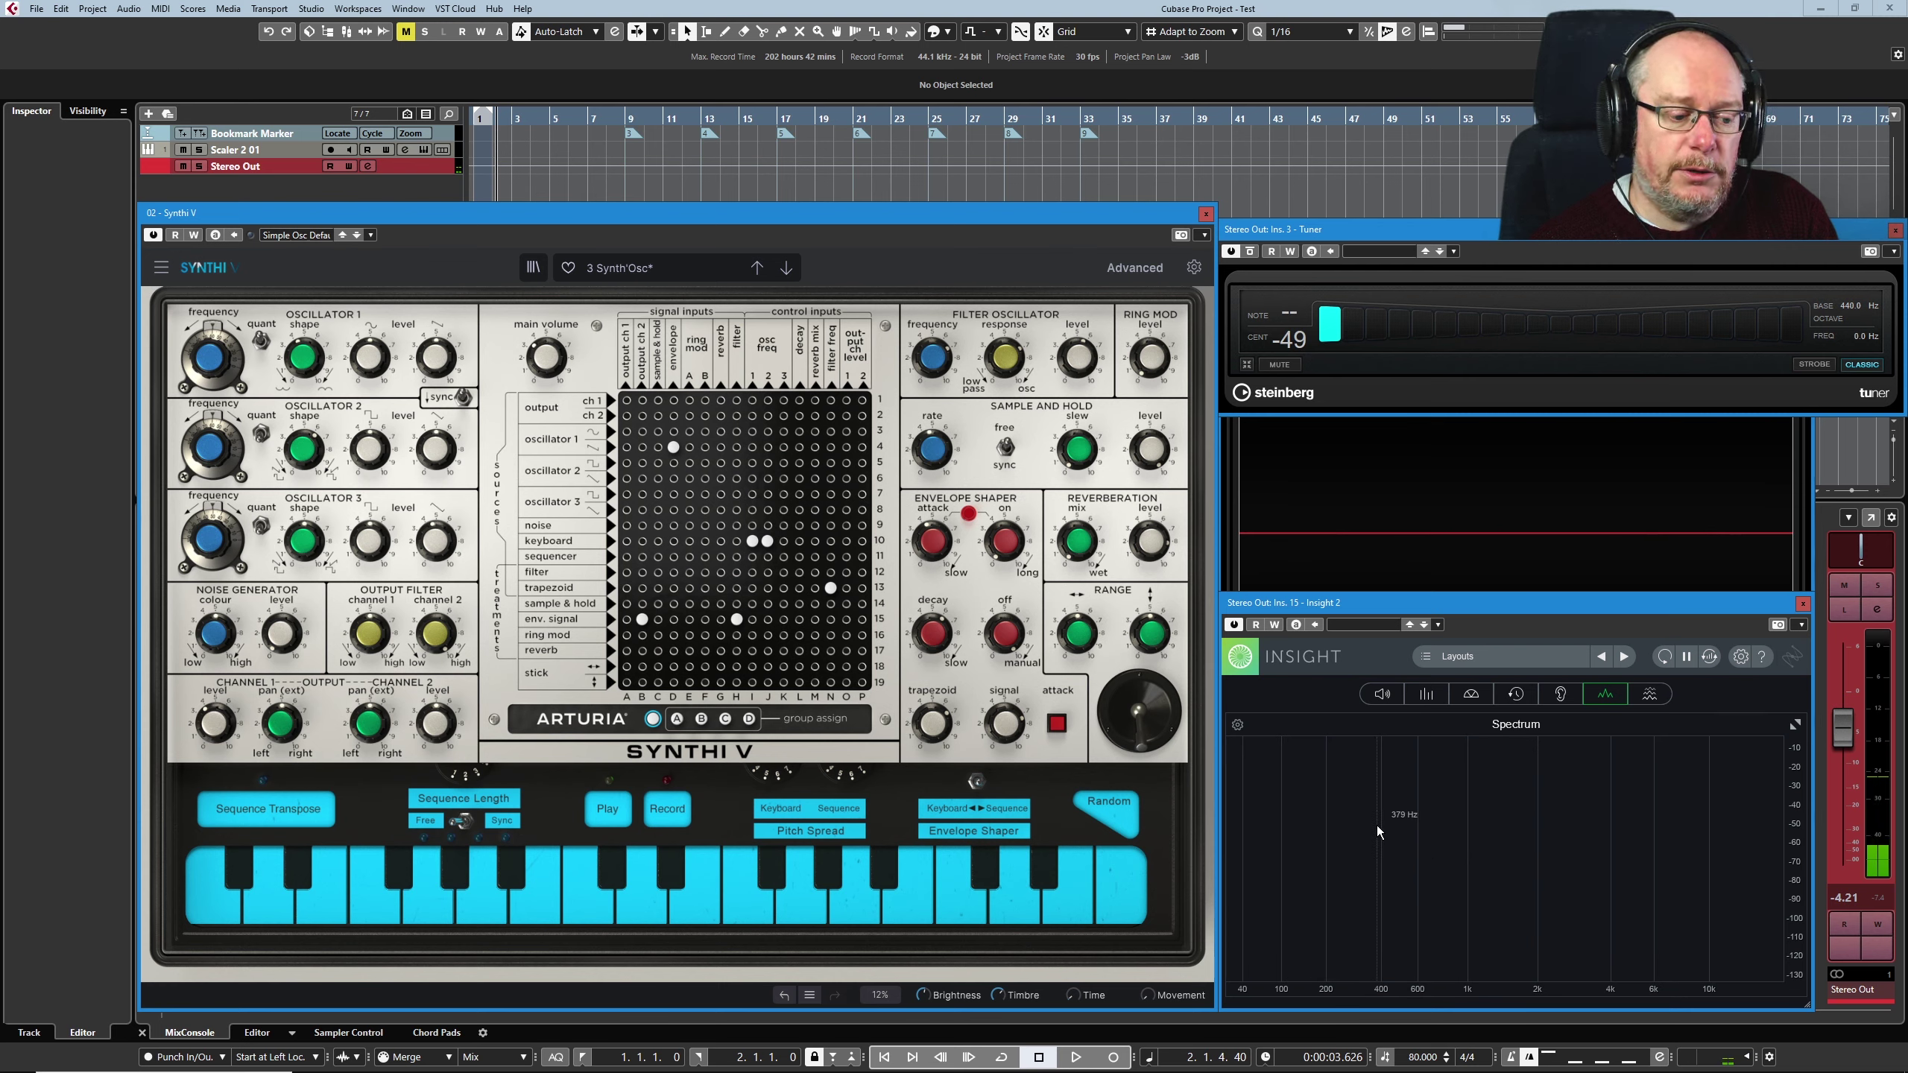
{"action": "mouse_move", "coordinate": [442, 632]}
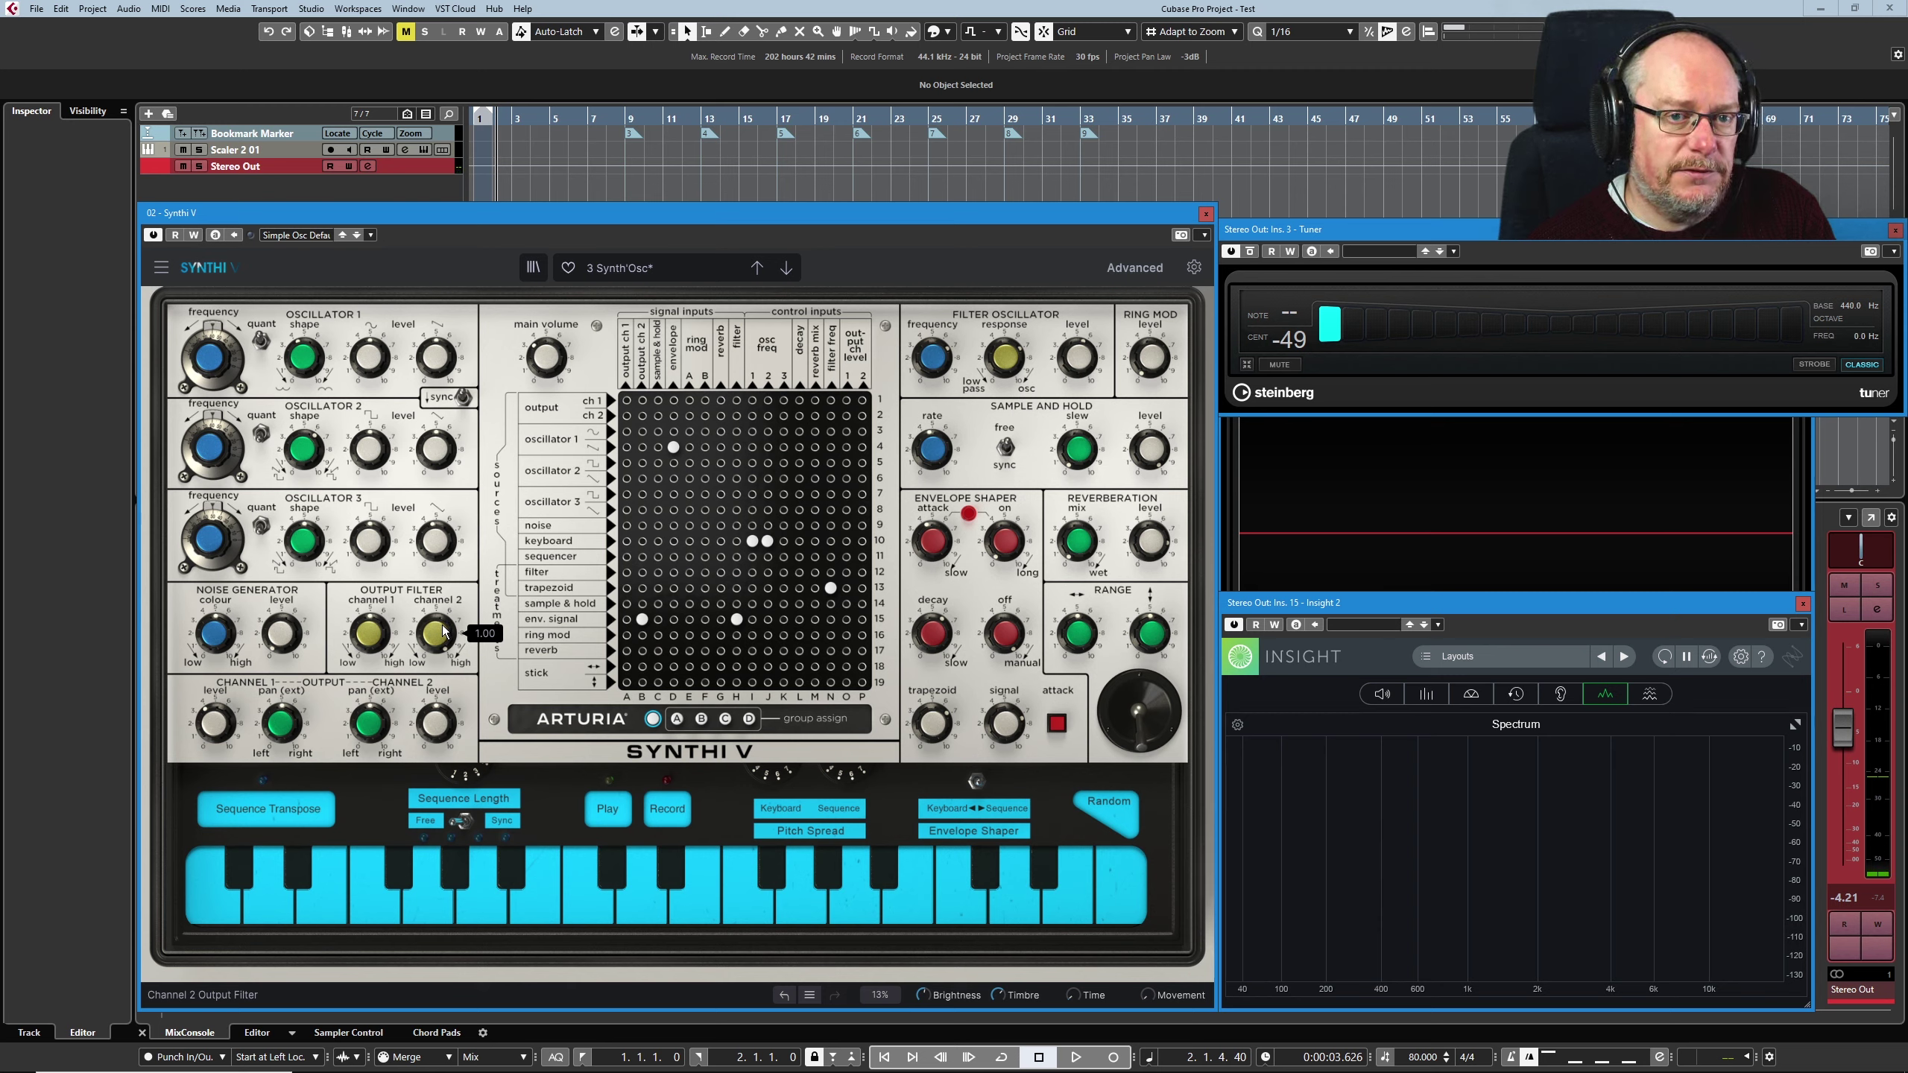
{"action": "mouse_move", "coordinate": [444, 631]}
{"action": "left_mouse_down"}
{"action": "mouse_move", "coordinate": [443, 727]}
{"action": "mouse_move", "coordinate": [448, 622]}
{"action": "left_mouse_up"}
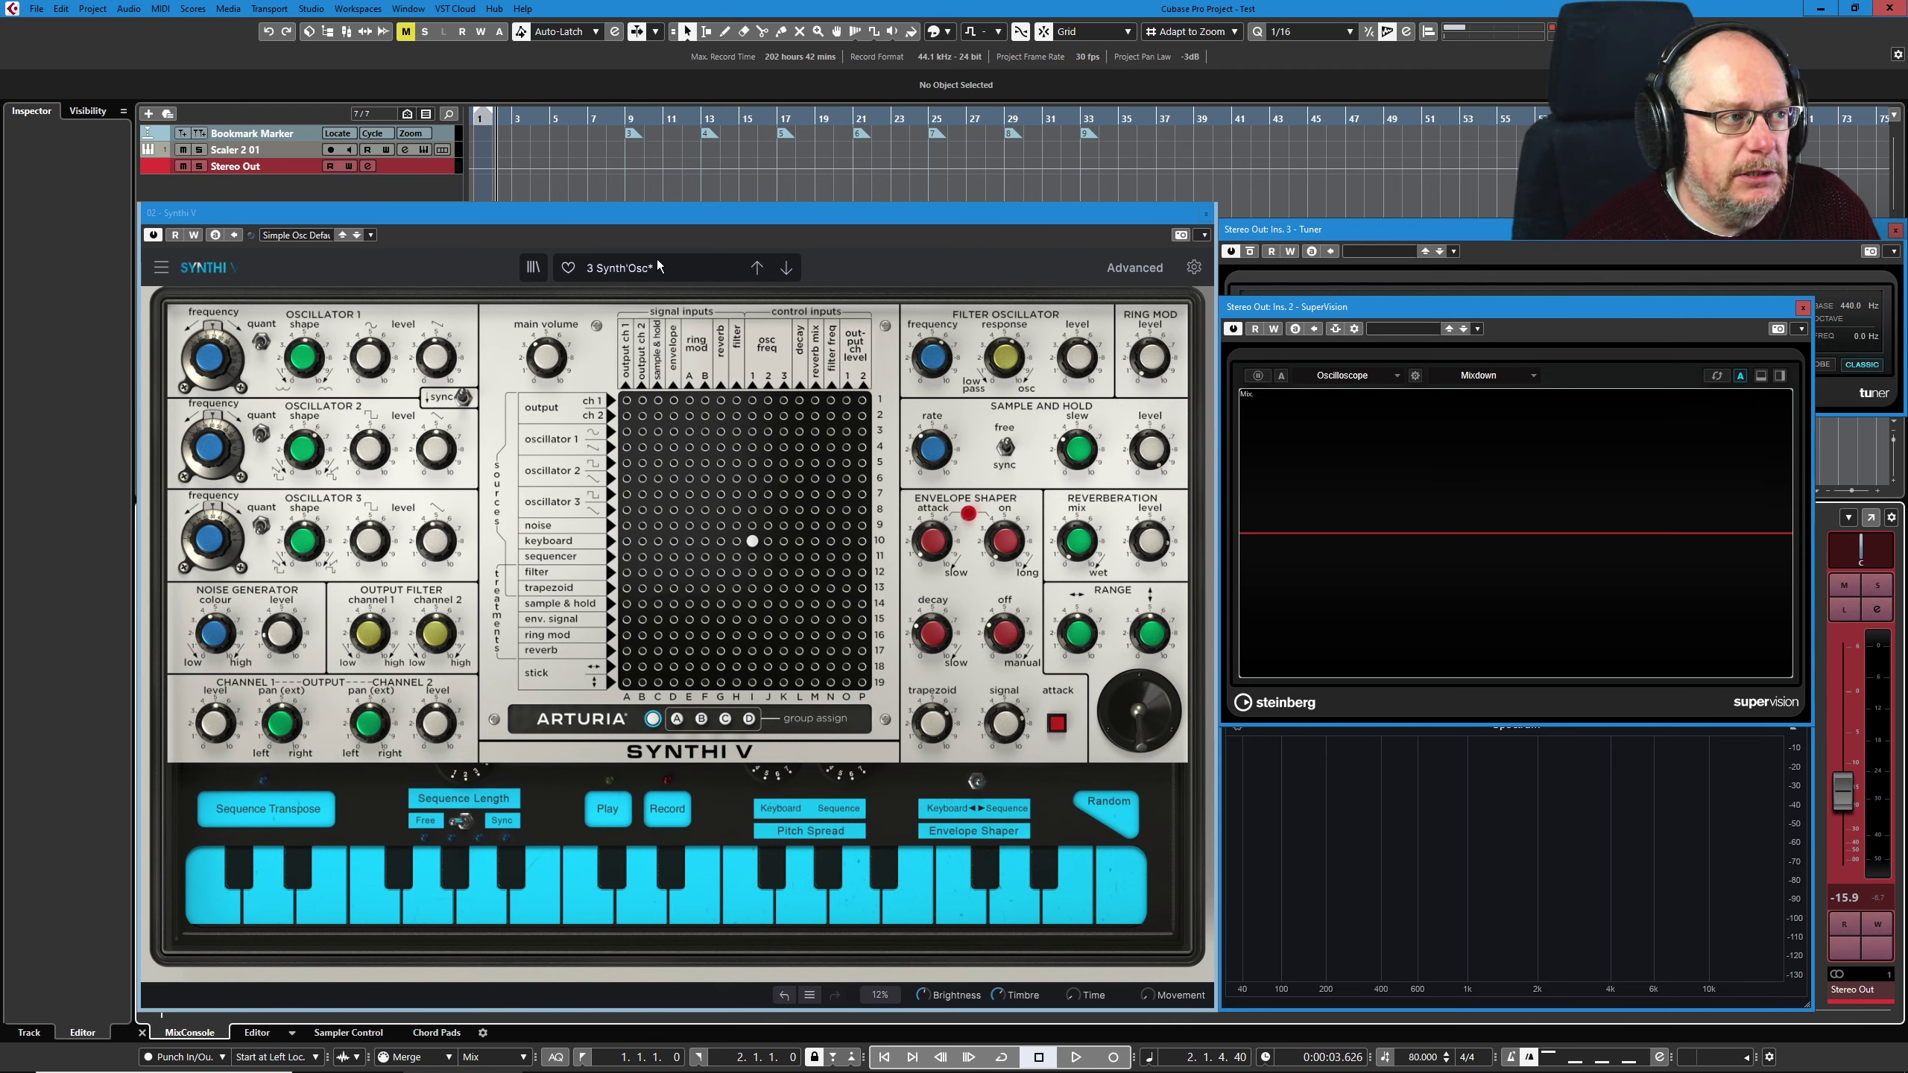
Remove the remaining keyboard pin from the oscillator 1 frequency input and lower the Stereo Out fader to minus infinity.
{"action": "left_click", "coordinate": [753, 539]}
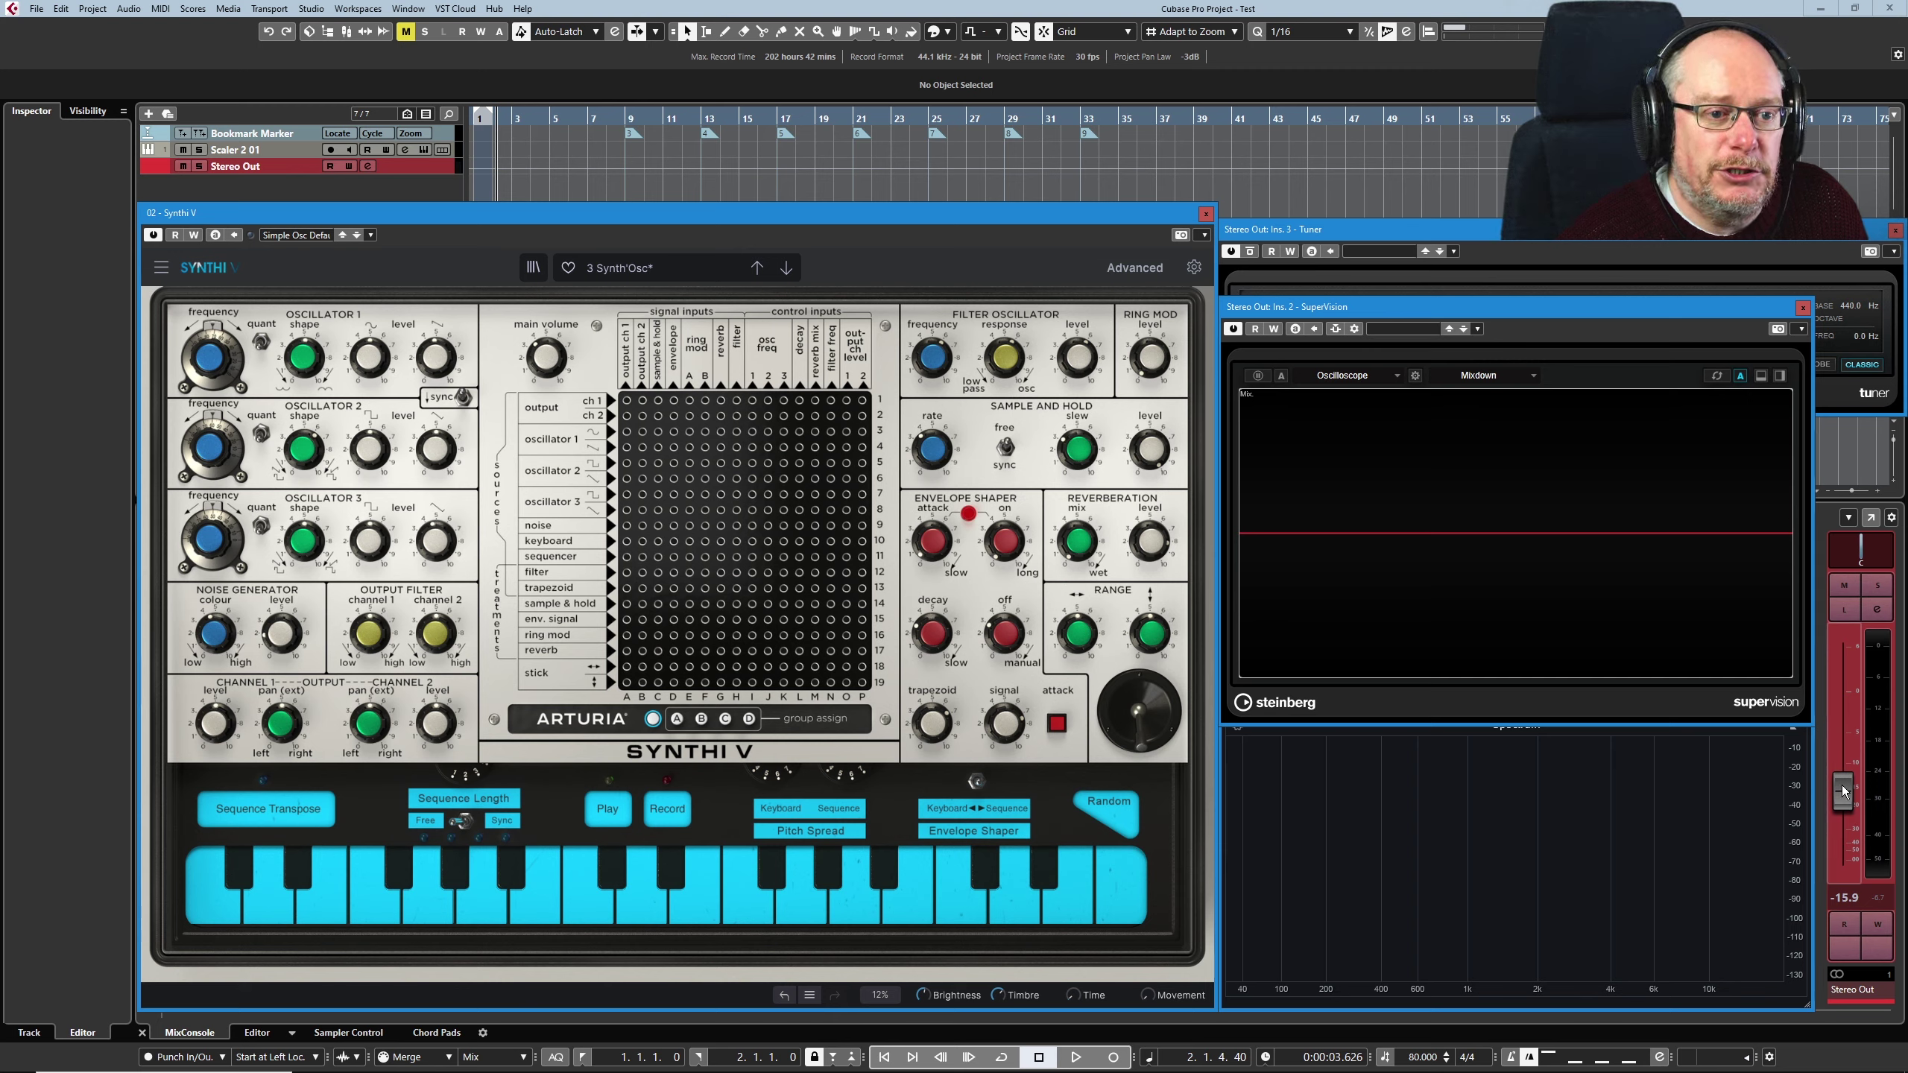
{"action": "left_click_drag", "start_coordinate": [1841, 791], "coordinate": [1842, 864]}
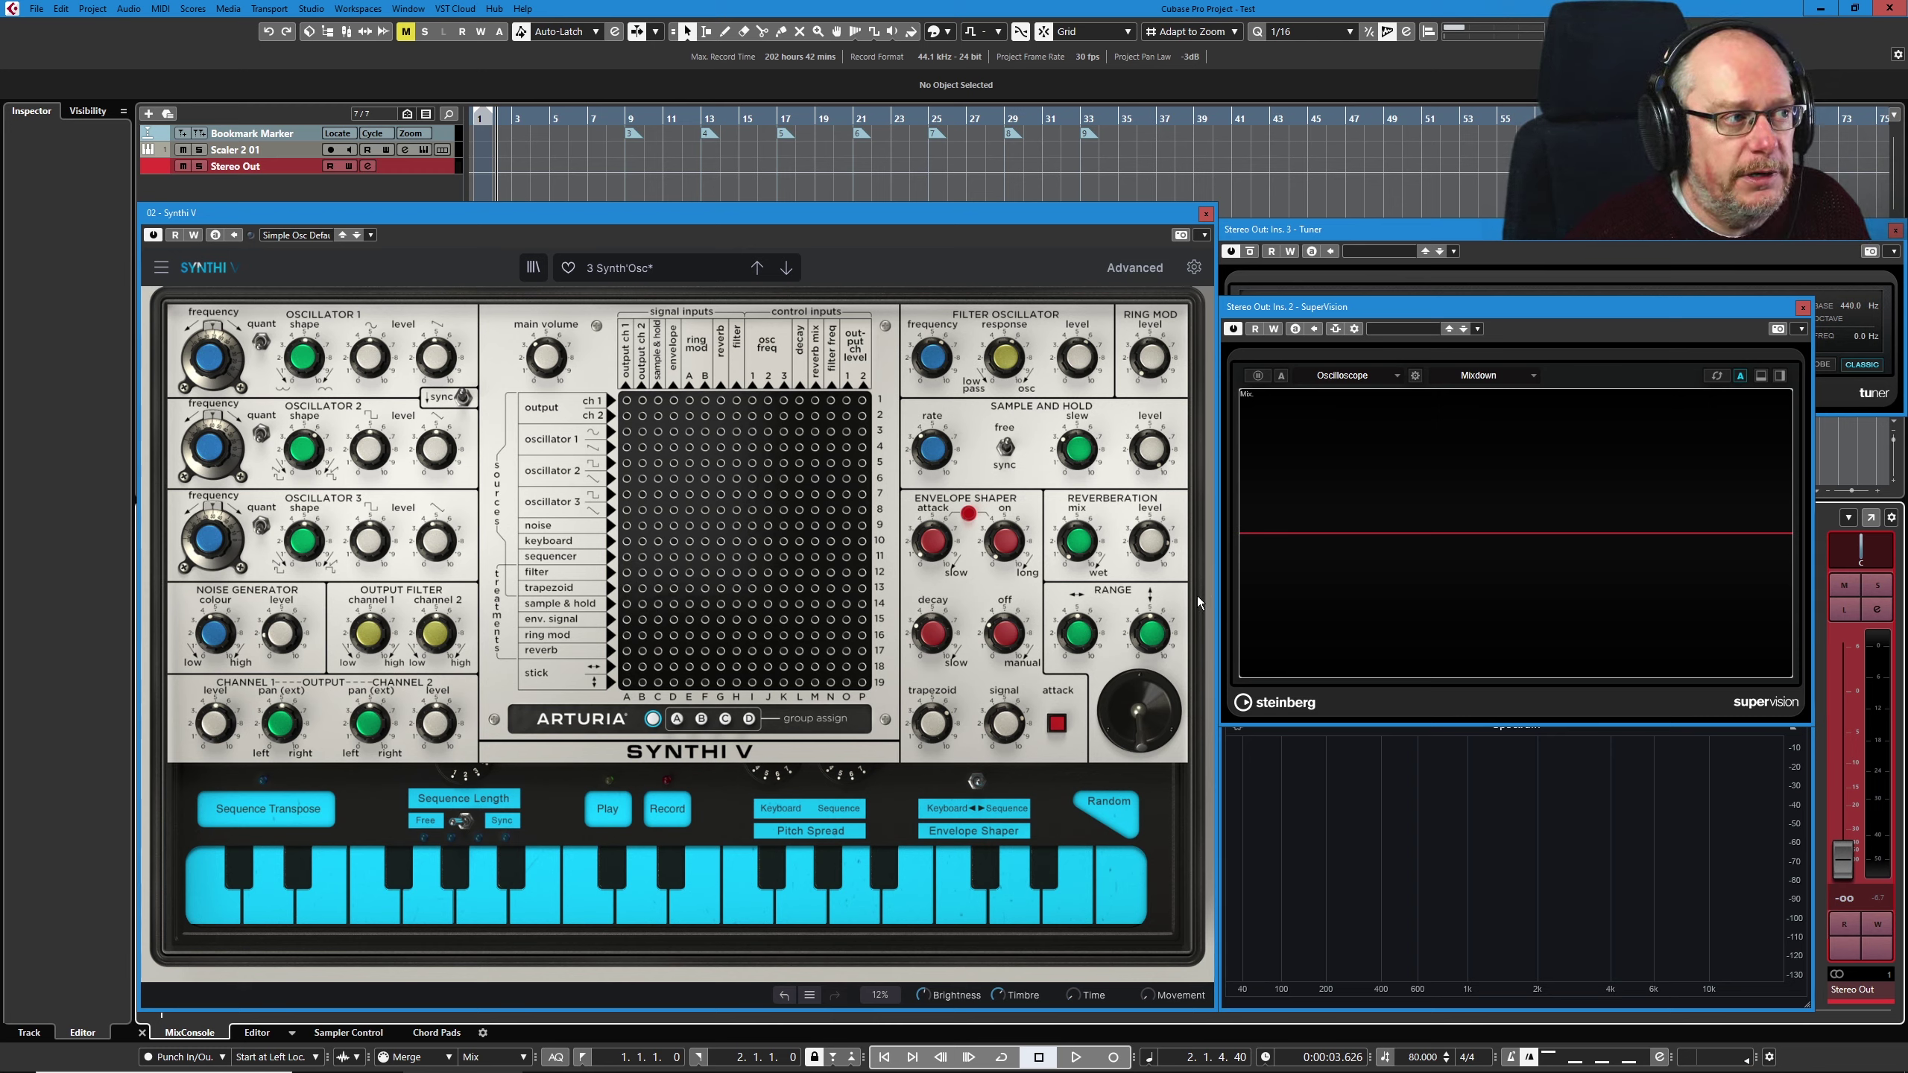
Feed output ch 1 back into its own input with a matrix pin and reduce that pin's amount.
{"action": "left_click", "coordinate": [627, 400]}
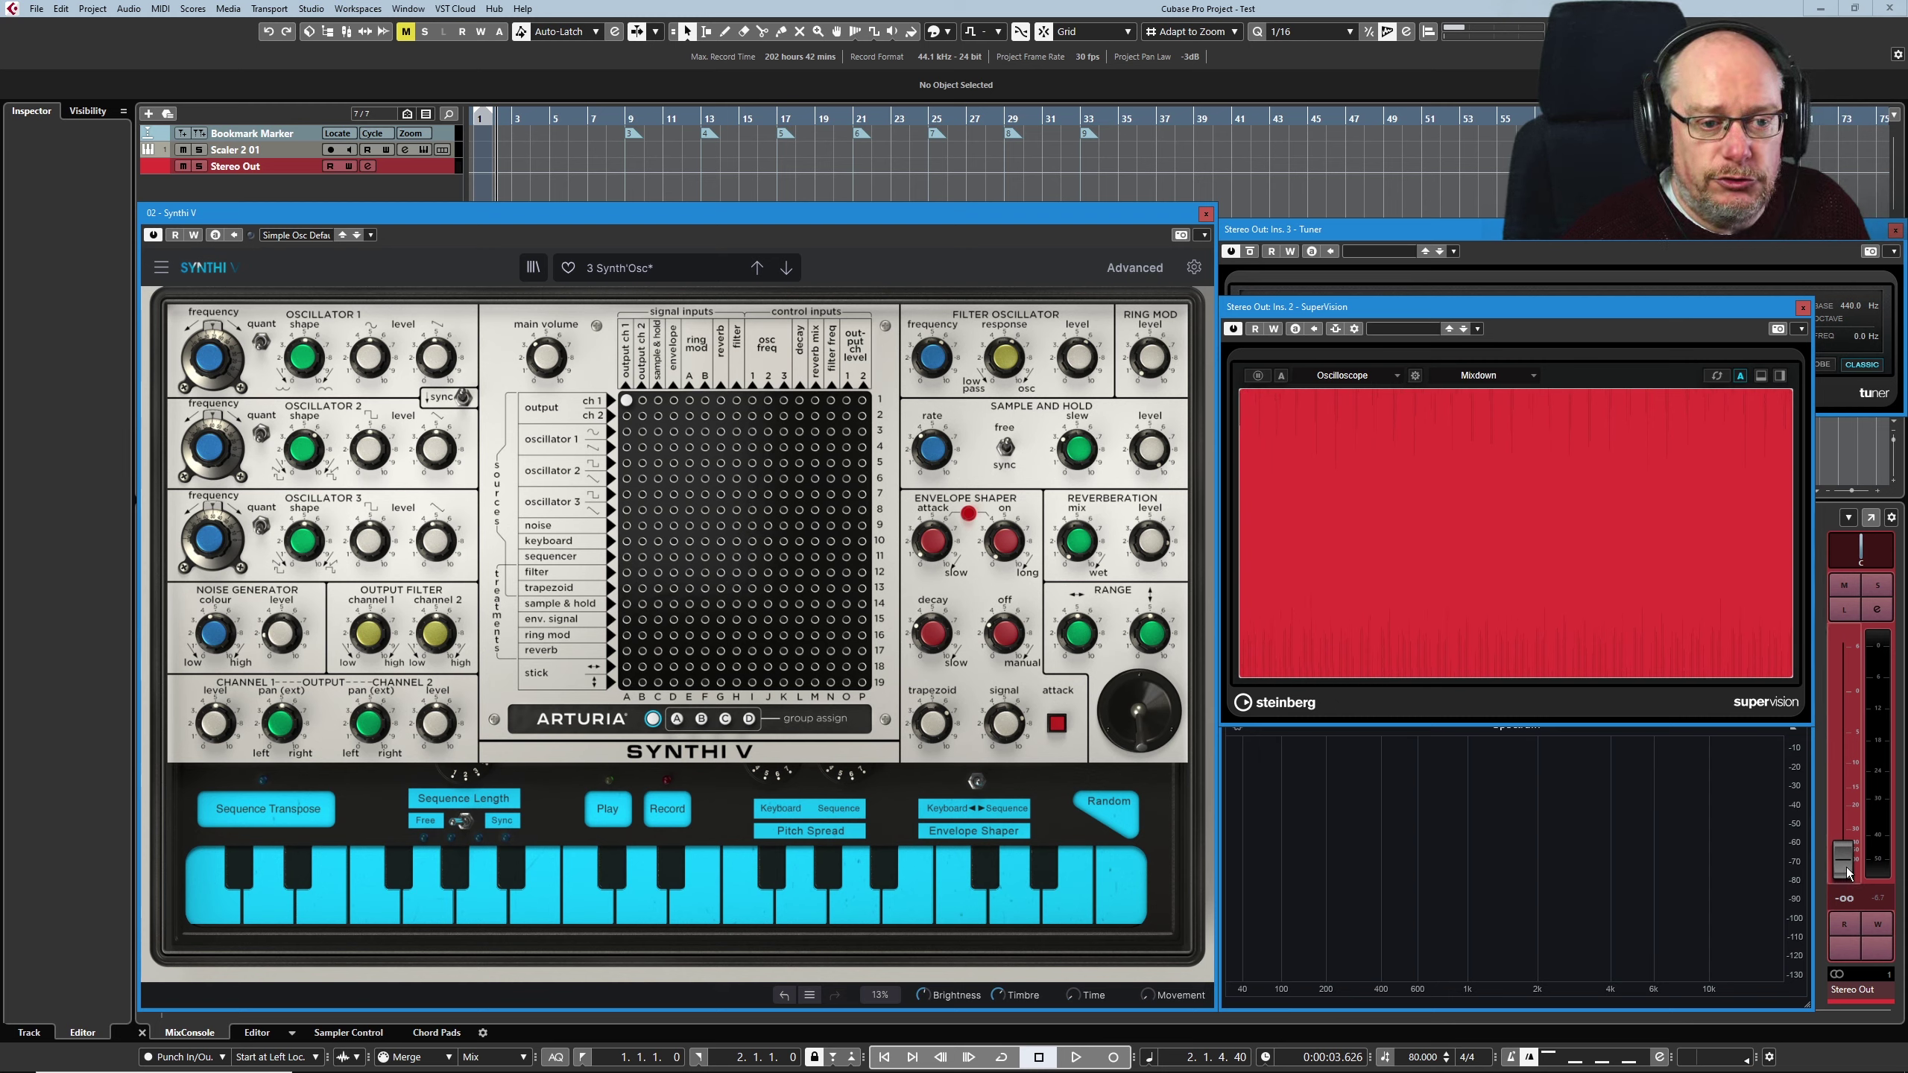
{"action": "mouse_move", "coordinate": [1842, 862]}
{"action": "left_mouse_down"}
{"action": "mouse_move", "coordinate": [1838, 725]}
{"action": "mouse_move", "coordinate": [1841, 871]}
{"action": "left_mouse_up"}
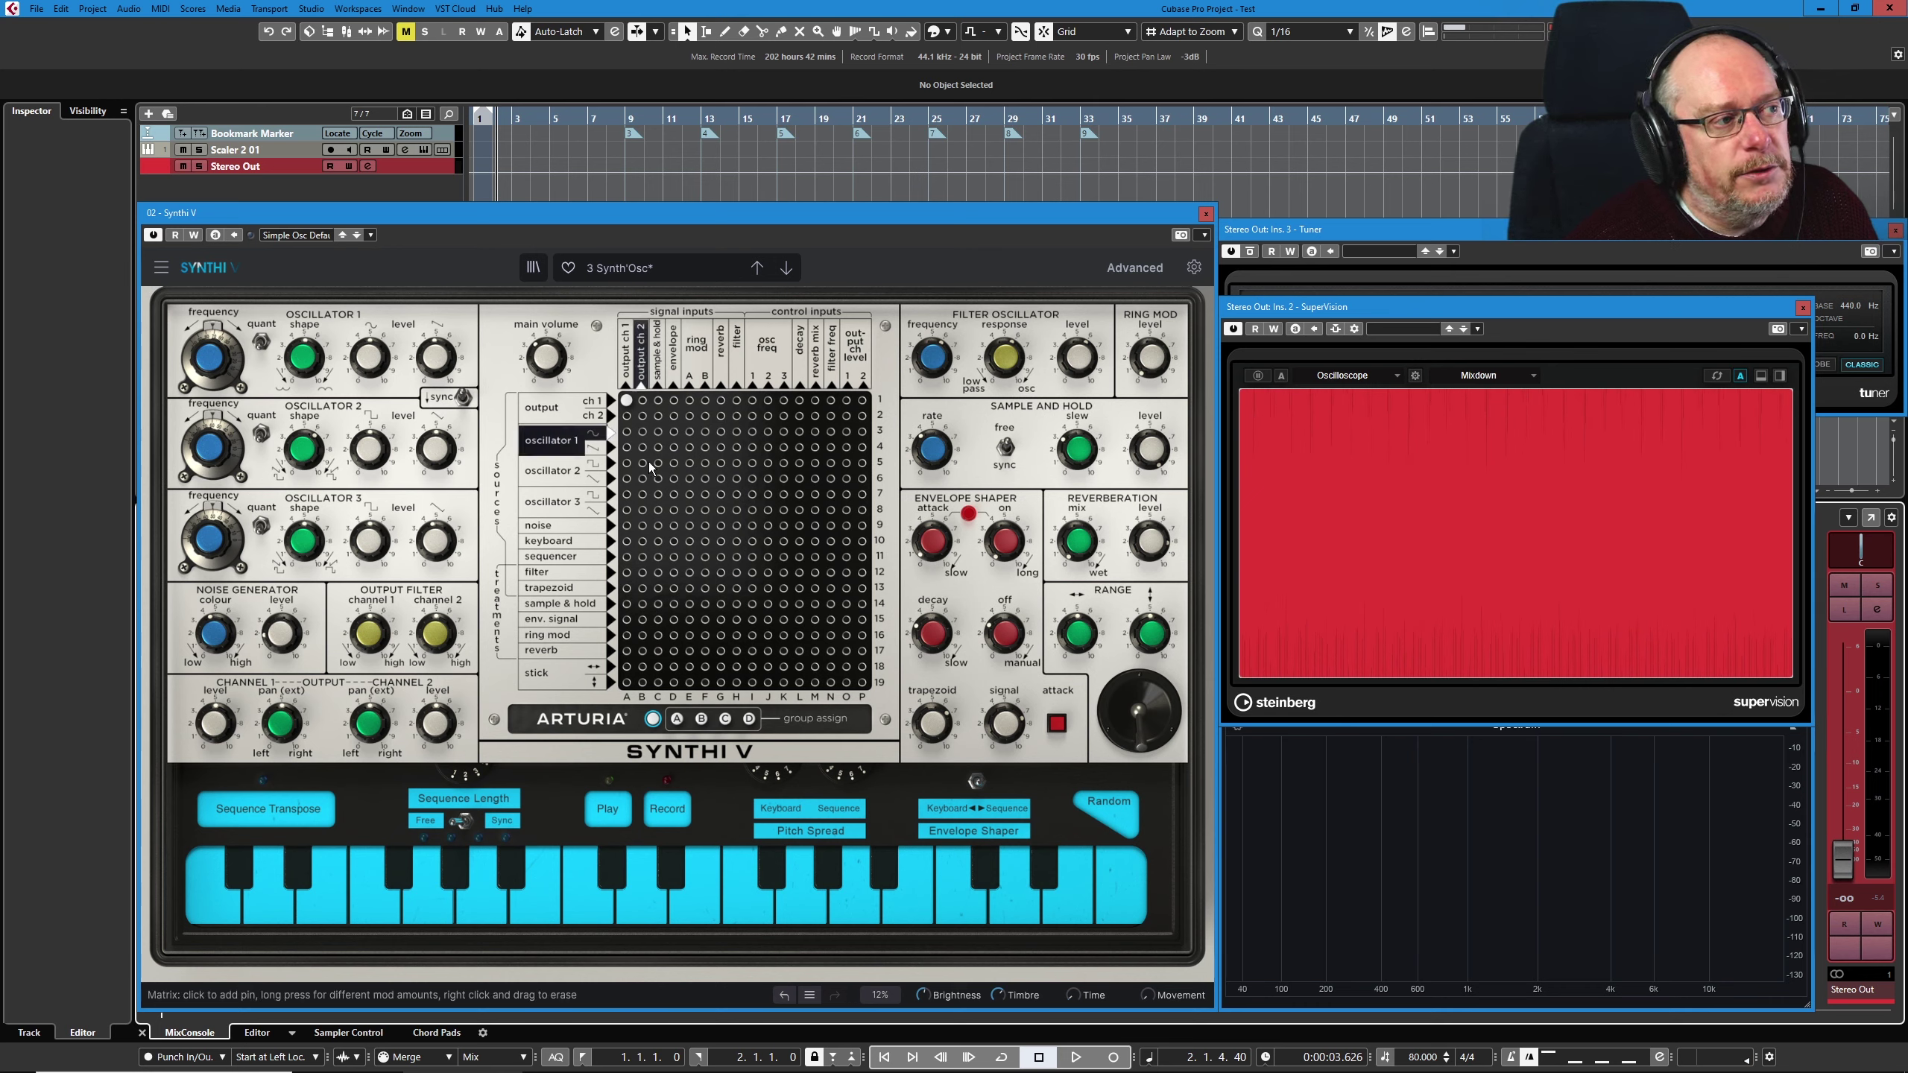
{"action": "left_click", "coordinate": [626, 399]}
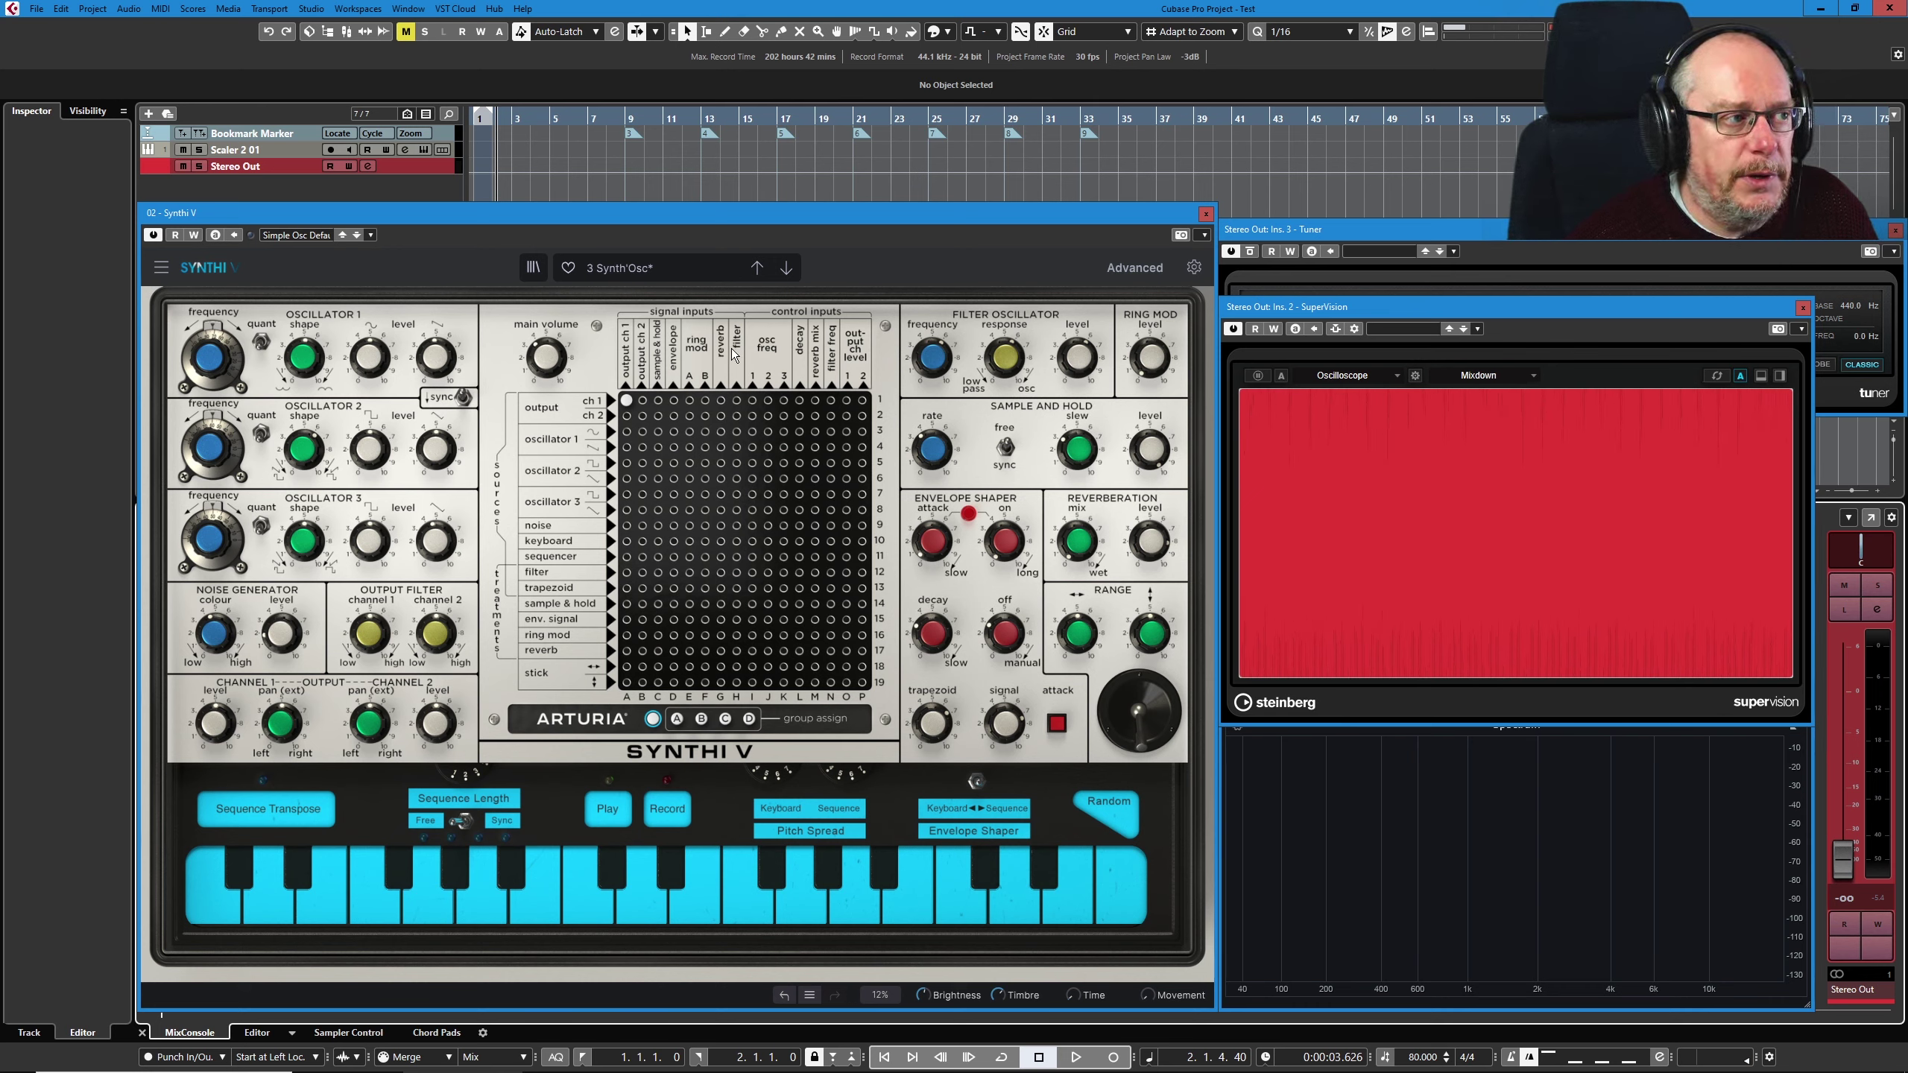
{"action": "left_click_drag", "start_coordinate": [624, 401], "coordinate": [592, 403]}
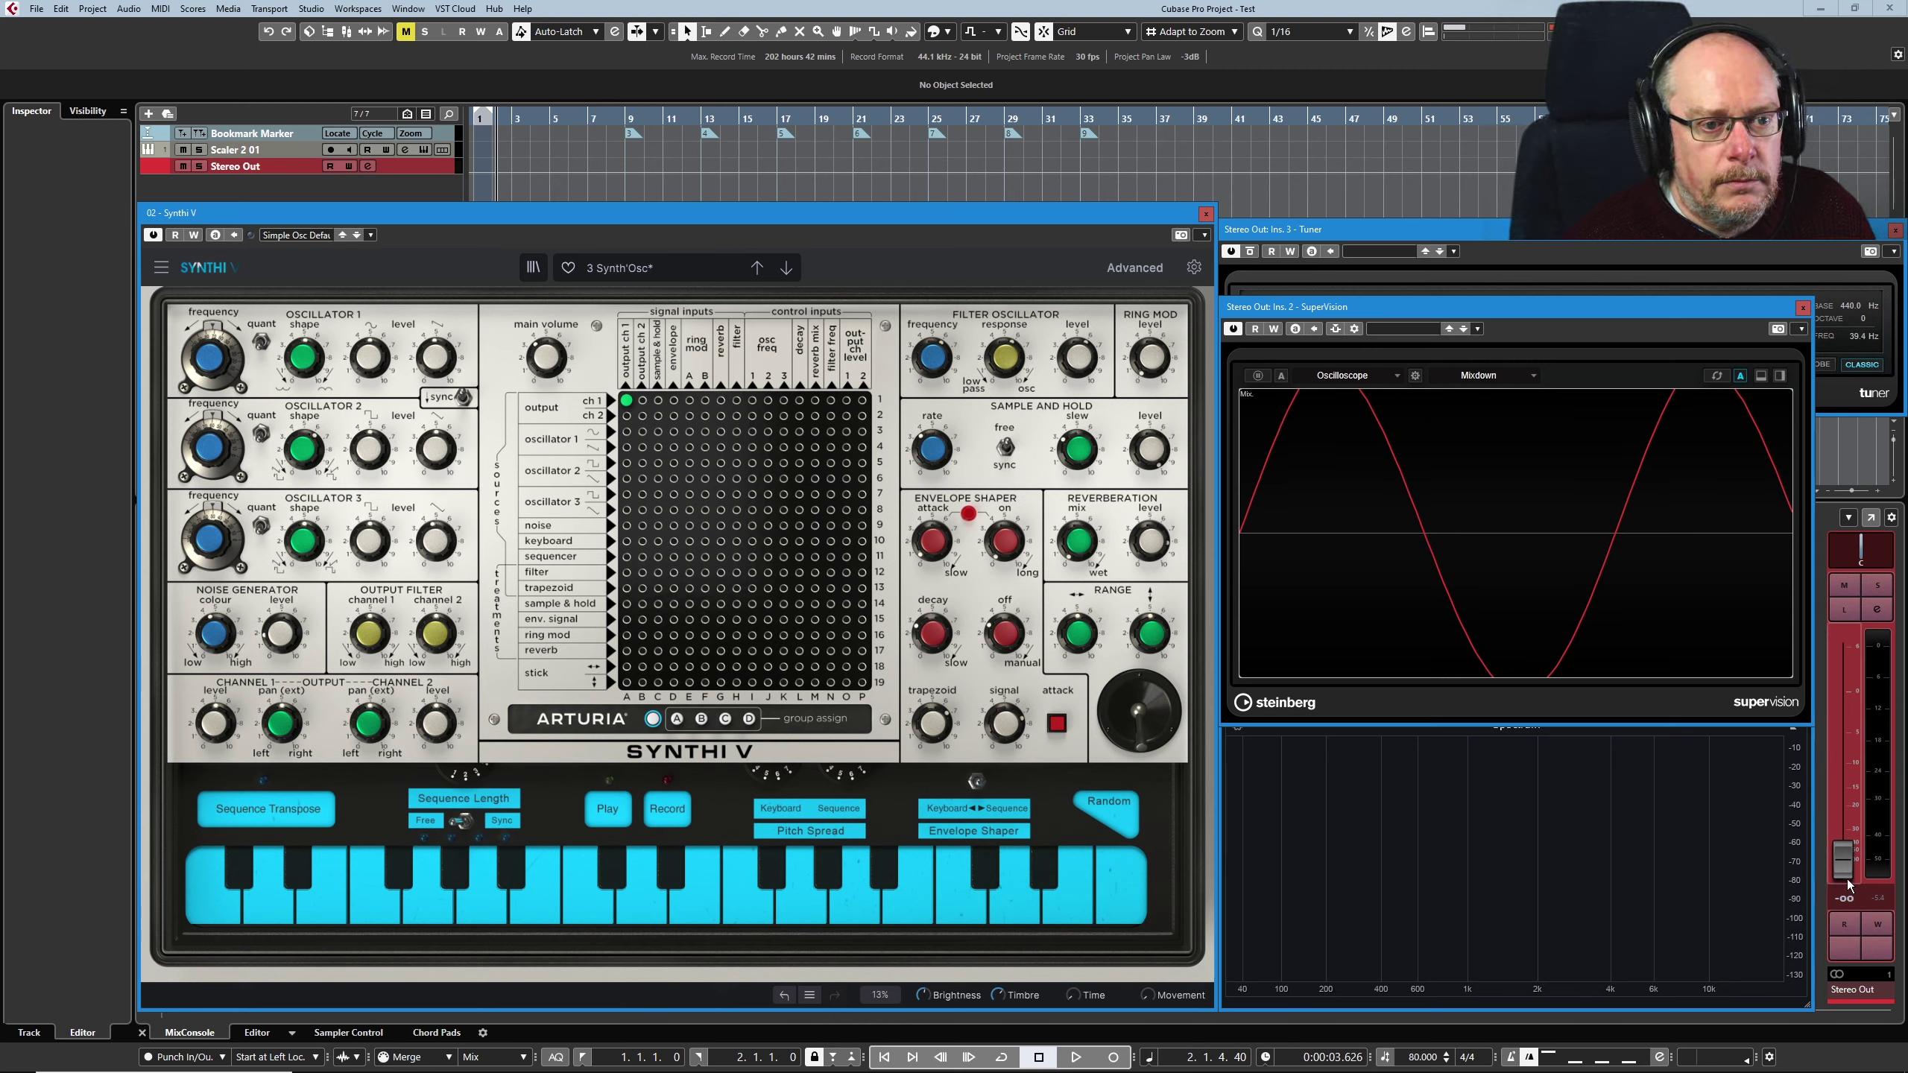
Raise the Stereo Out fader to about -17.7 dB to make the channel 1 feedback audible.
{"action": "left_click_drag", "start_coordinate": [1844, 872], "coordinate": [1840, 823]}
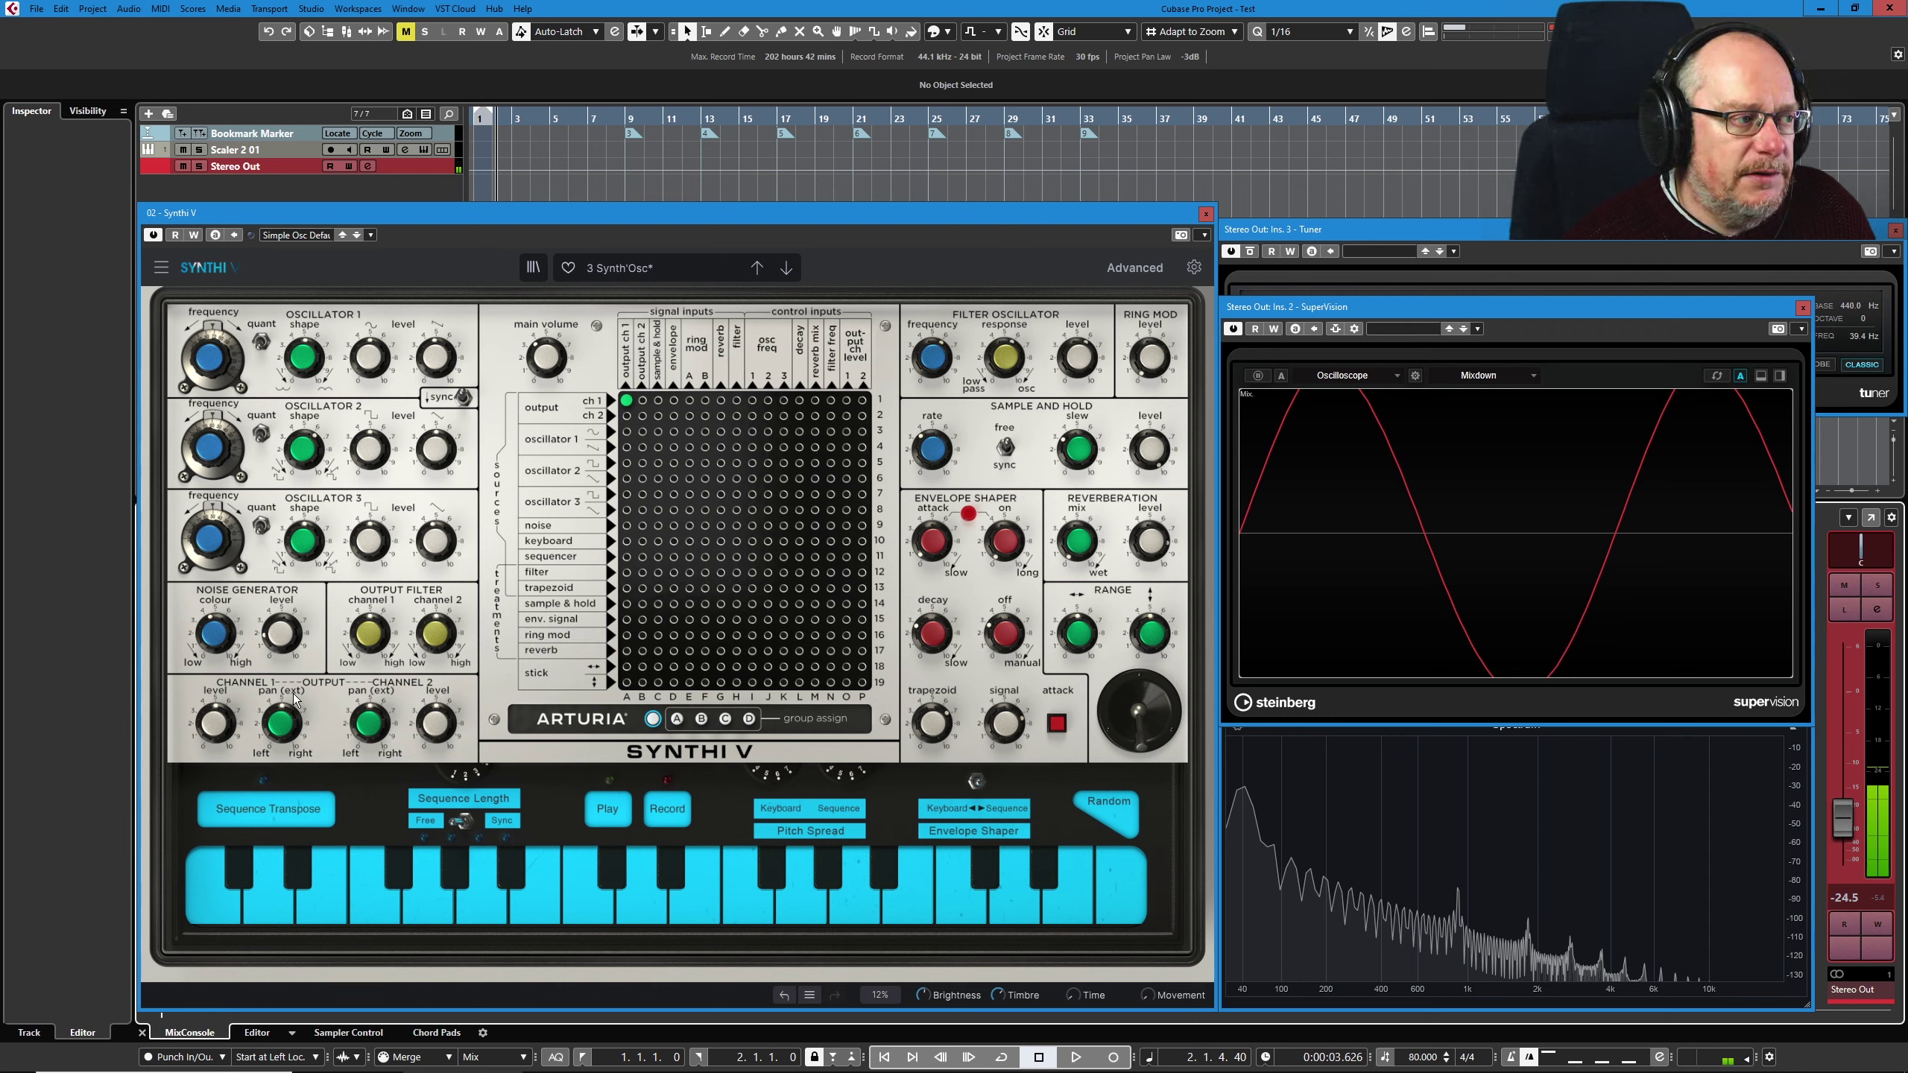
{"action": "mouse_move", "coordinate": [415, 640]}
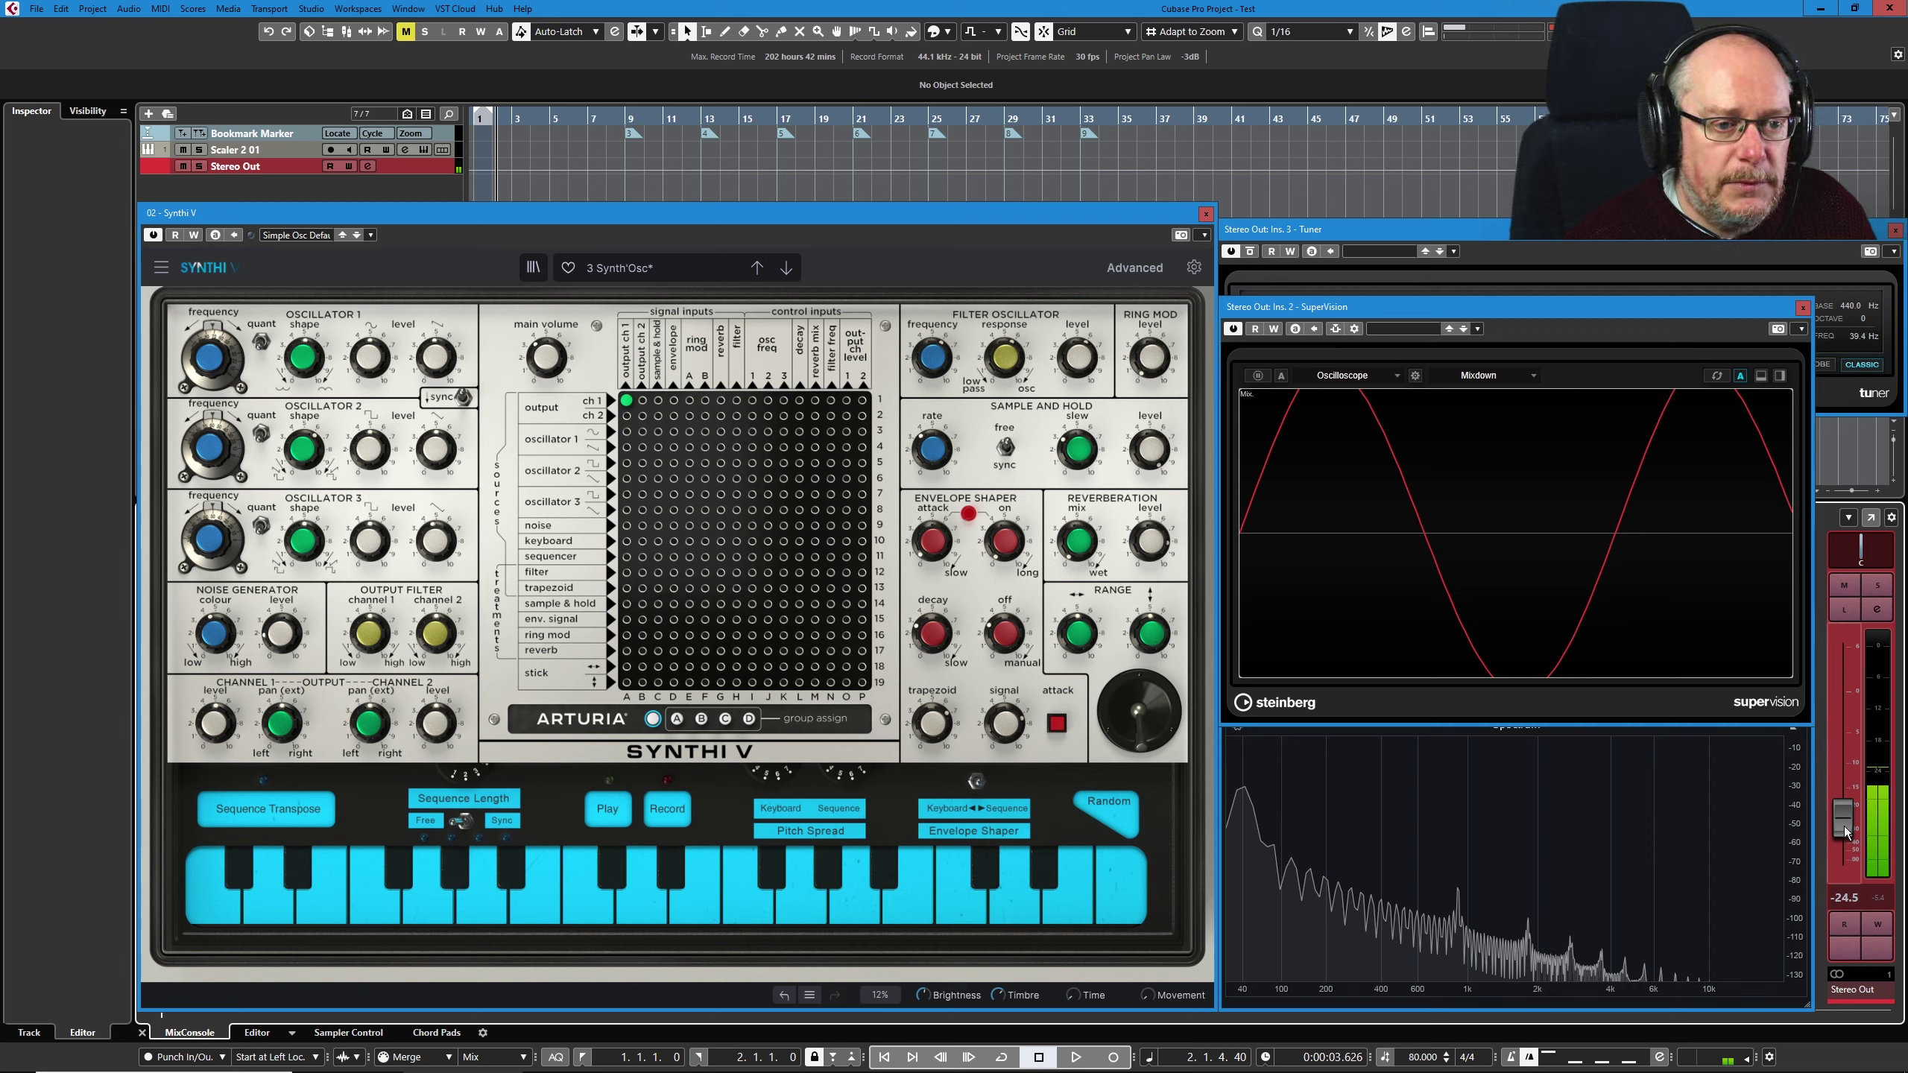
{"action": "left_click_drag", "start_coordinate": [1844, 826], "coordinate": [1845, 801]}
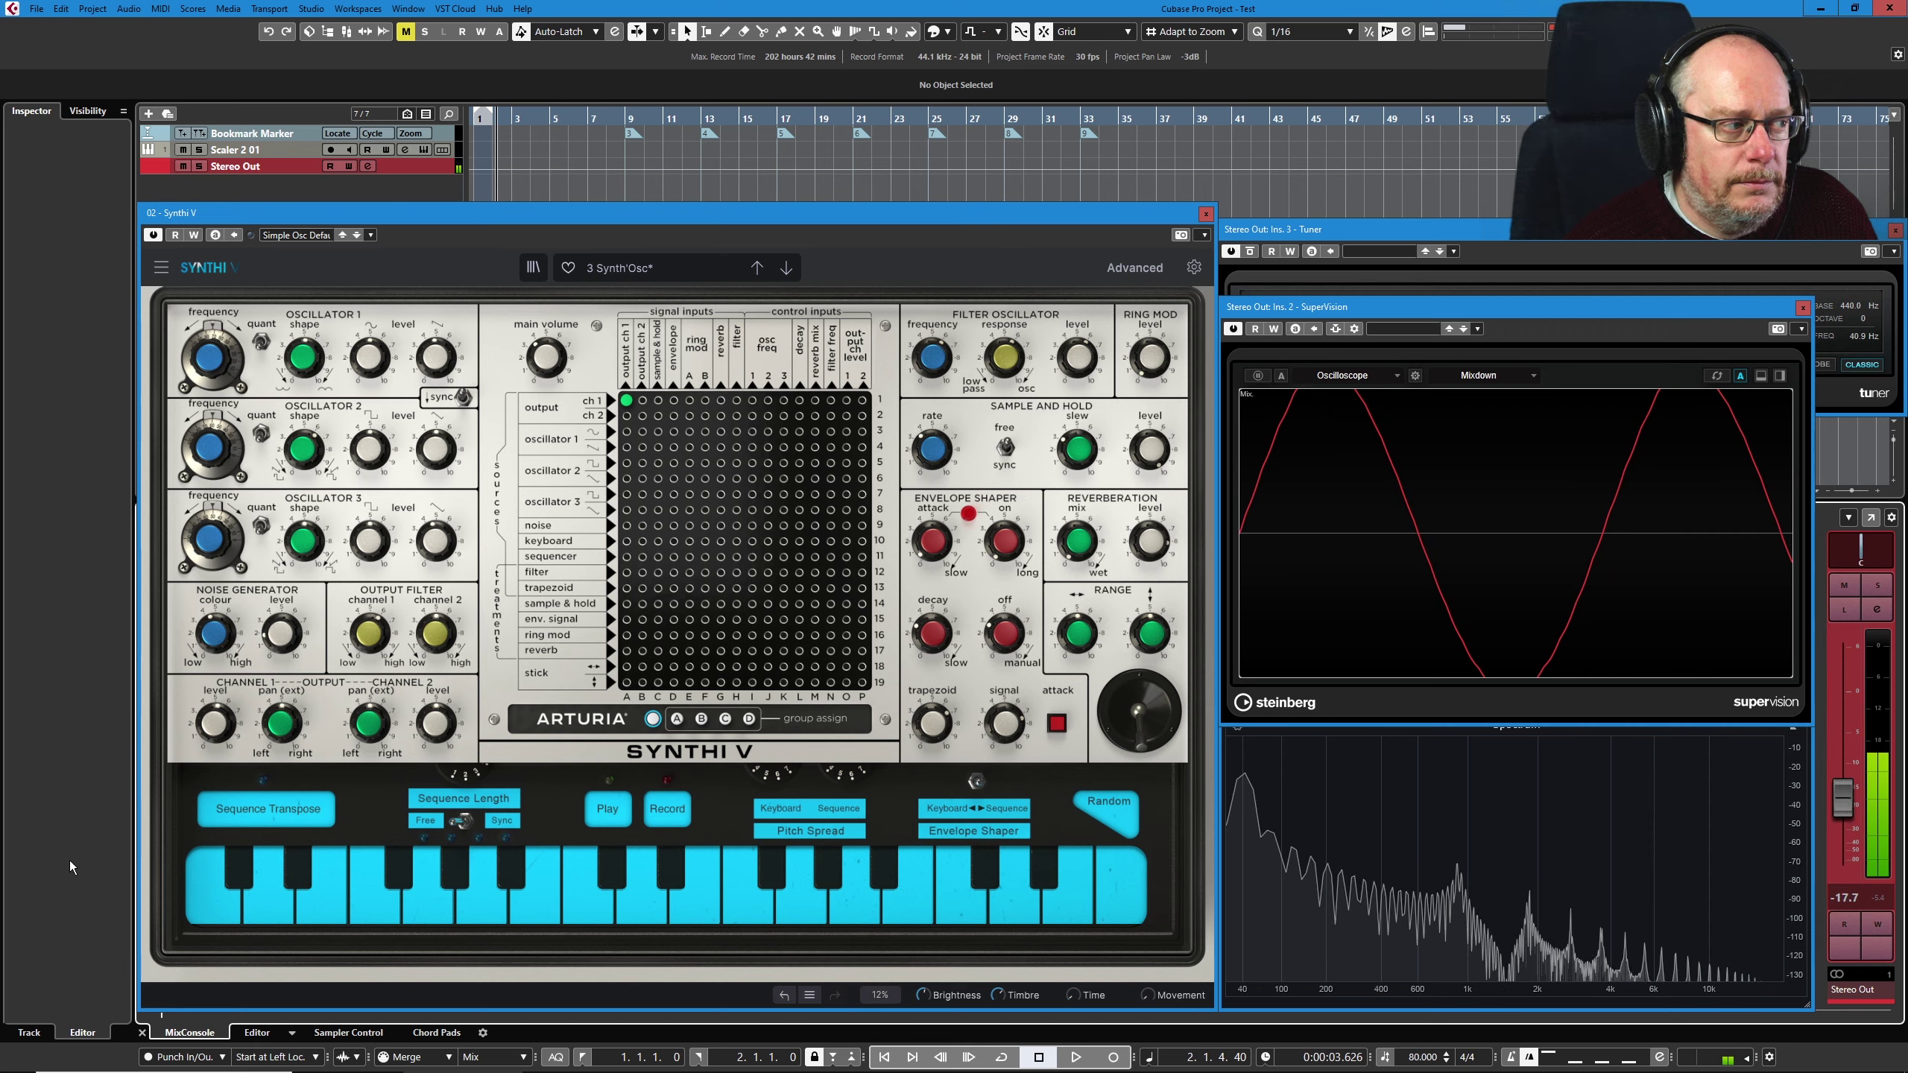
Shape the feedback with the channel 1 output level and filter, and set the Stereo Out fader to -19.7 dB.
{"action": "left_click_drag", "start_coordinate": [213, 732], "coordinate": [214, 719]}
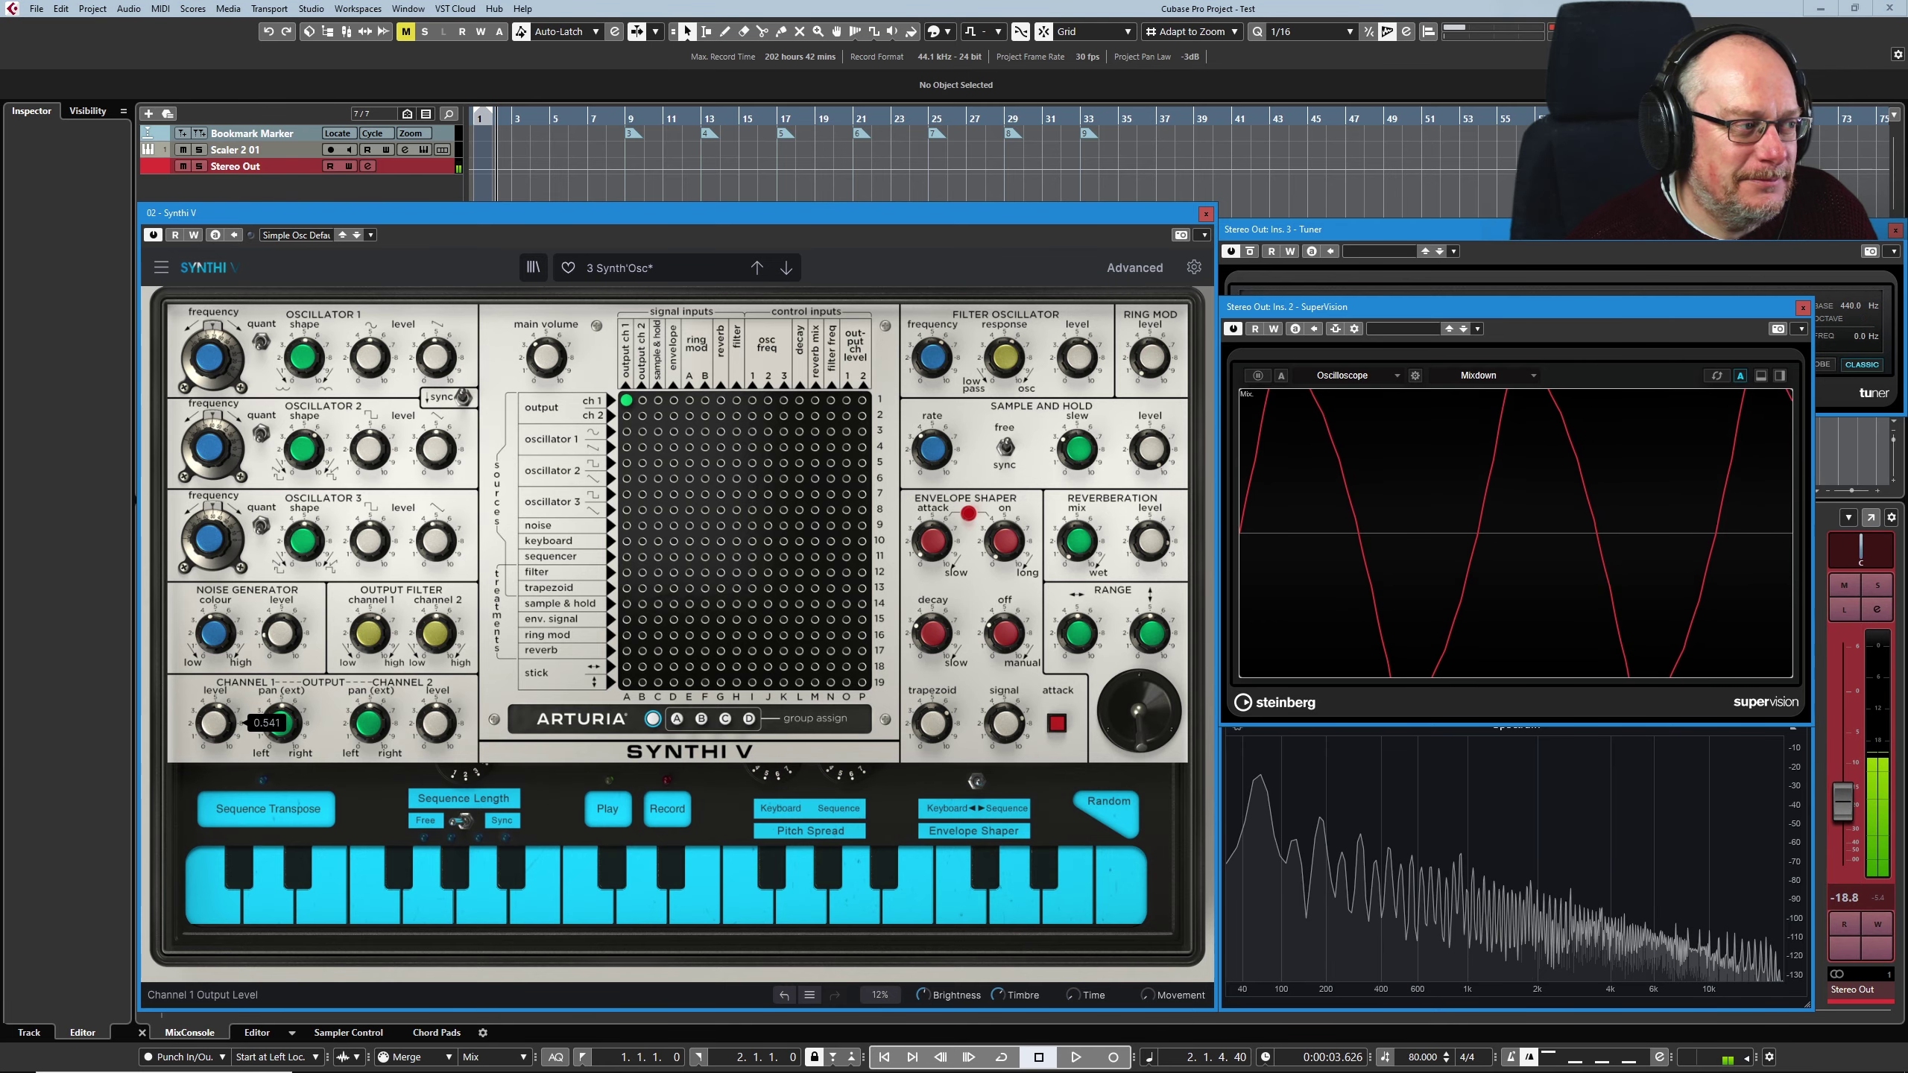
{"action": "left_click_drag", "start_coordinate": [219, 733], "coordinate": [220, 731]}
{"action": "left_click_drag", "start_coordinate": [374, 643], "coordinate": [374, 642]}
{"action": "left_click_drag", "start_coordinate": [280, 723], "coordinate": [214, 719]}
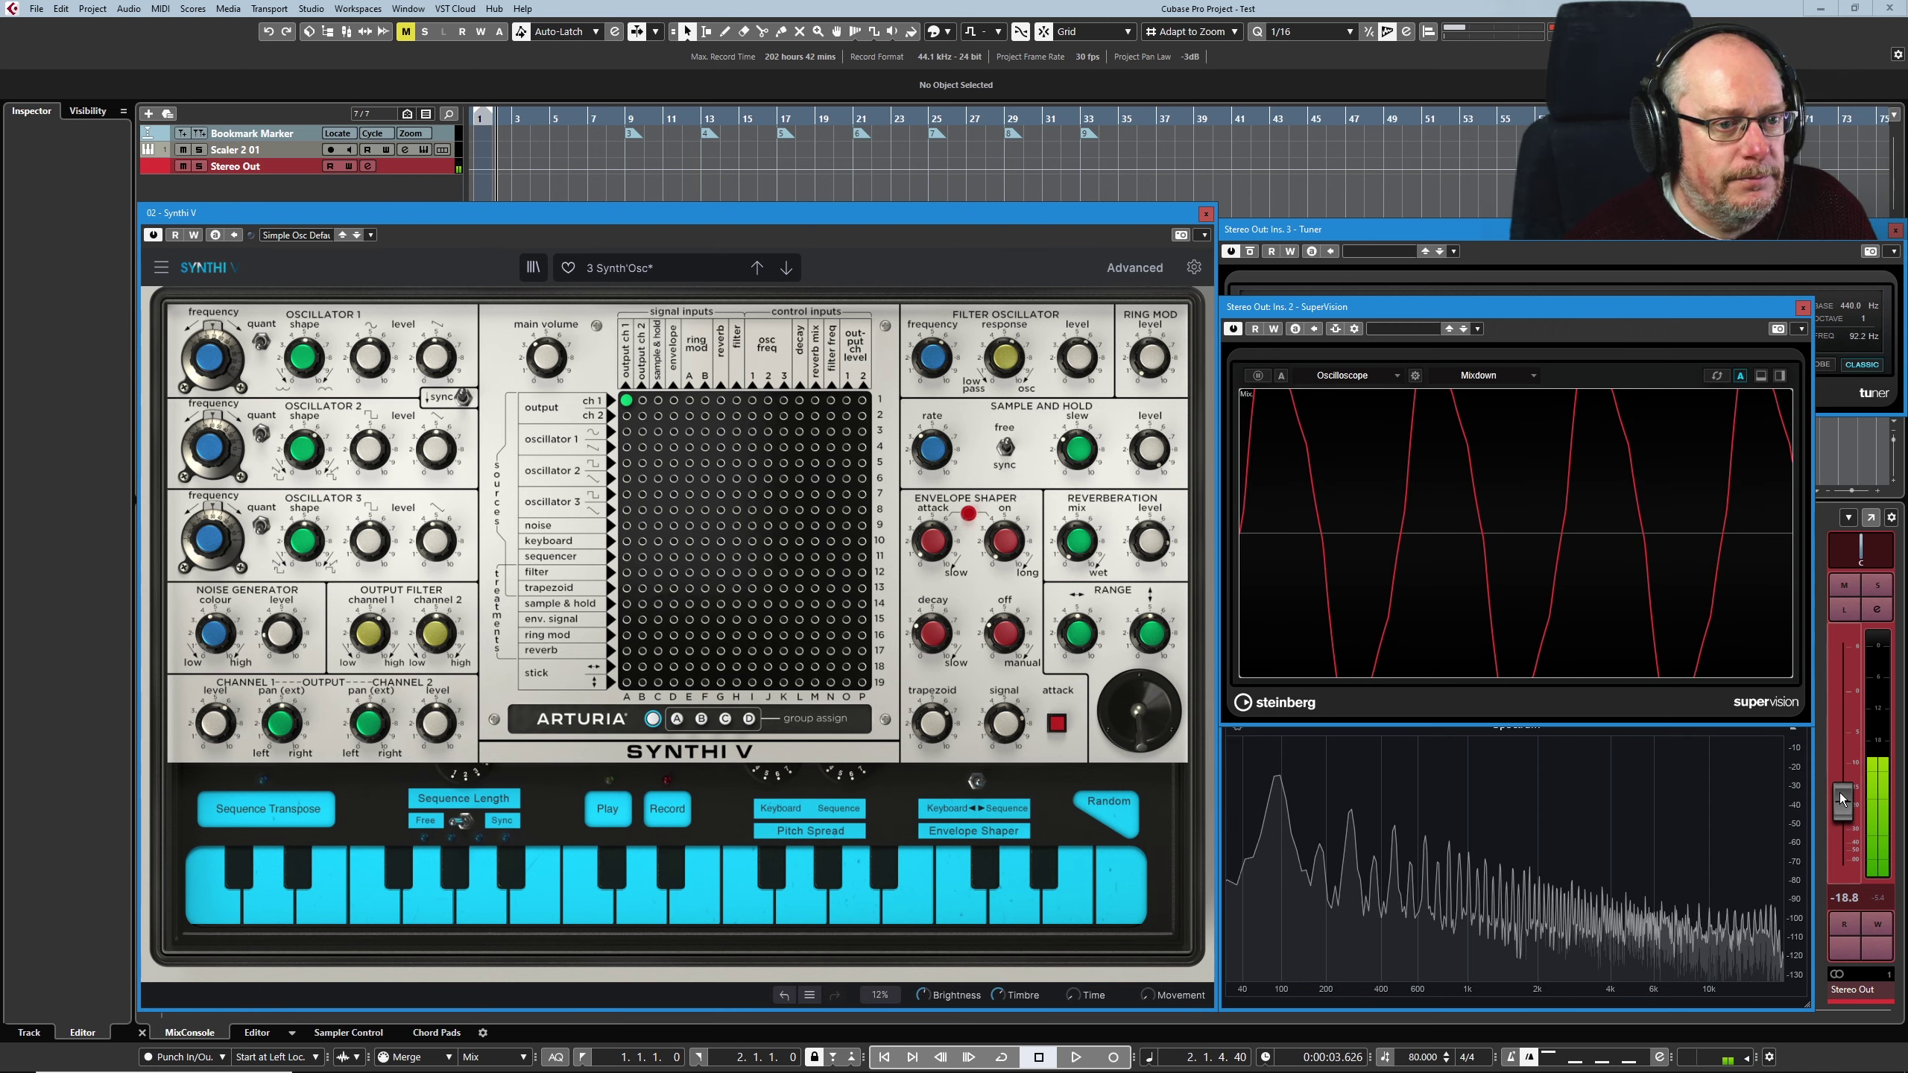
{"action": "left_click_drag", "start_coordinate": [1840, 813], "coordinate": [1839, 817]}
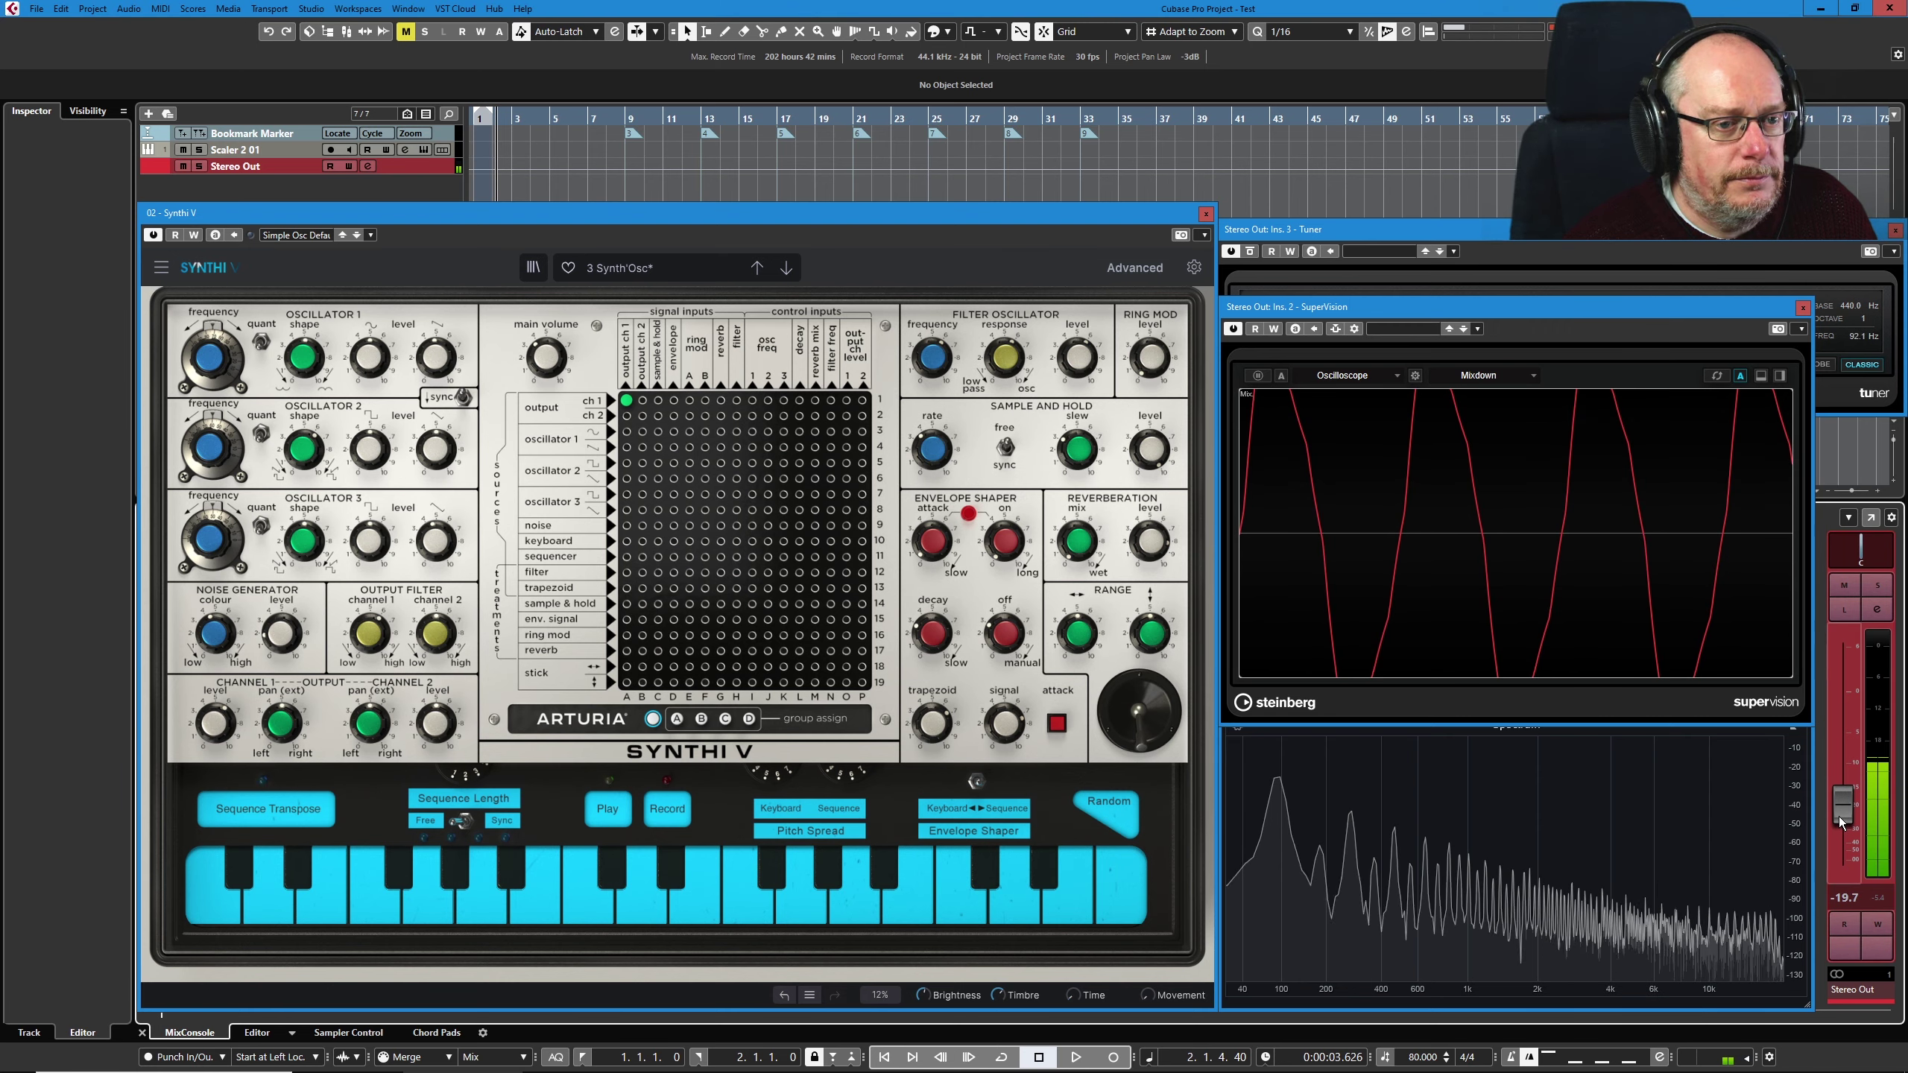
Sweep the channel 1 output filter up to about 0.68 and back down, then readjust the channel 1 output level.
{"action": "left_click", "coordinate": [365, 648]}
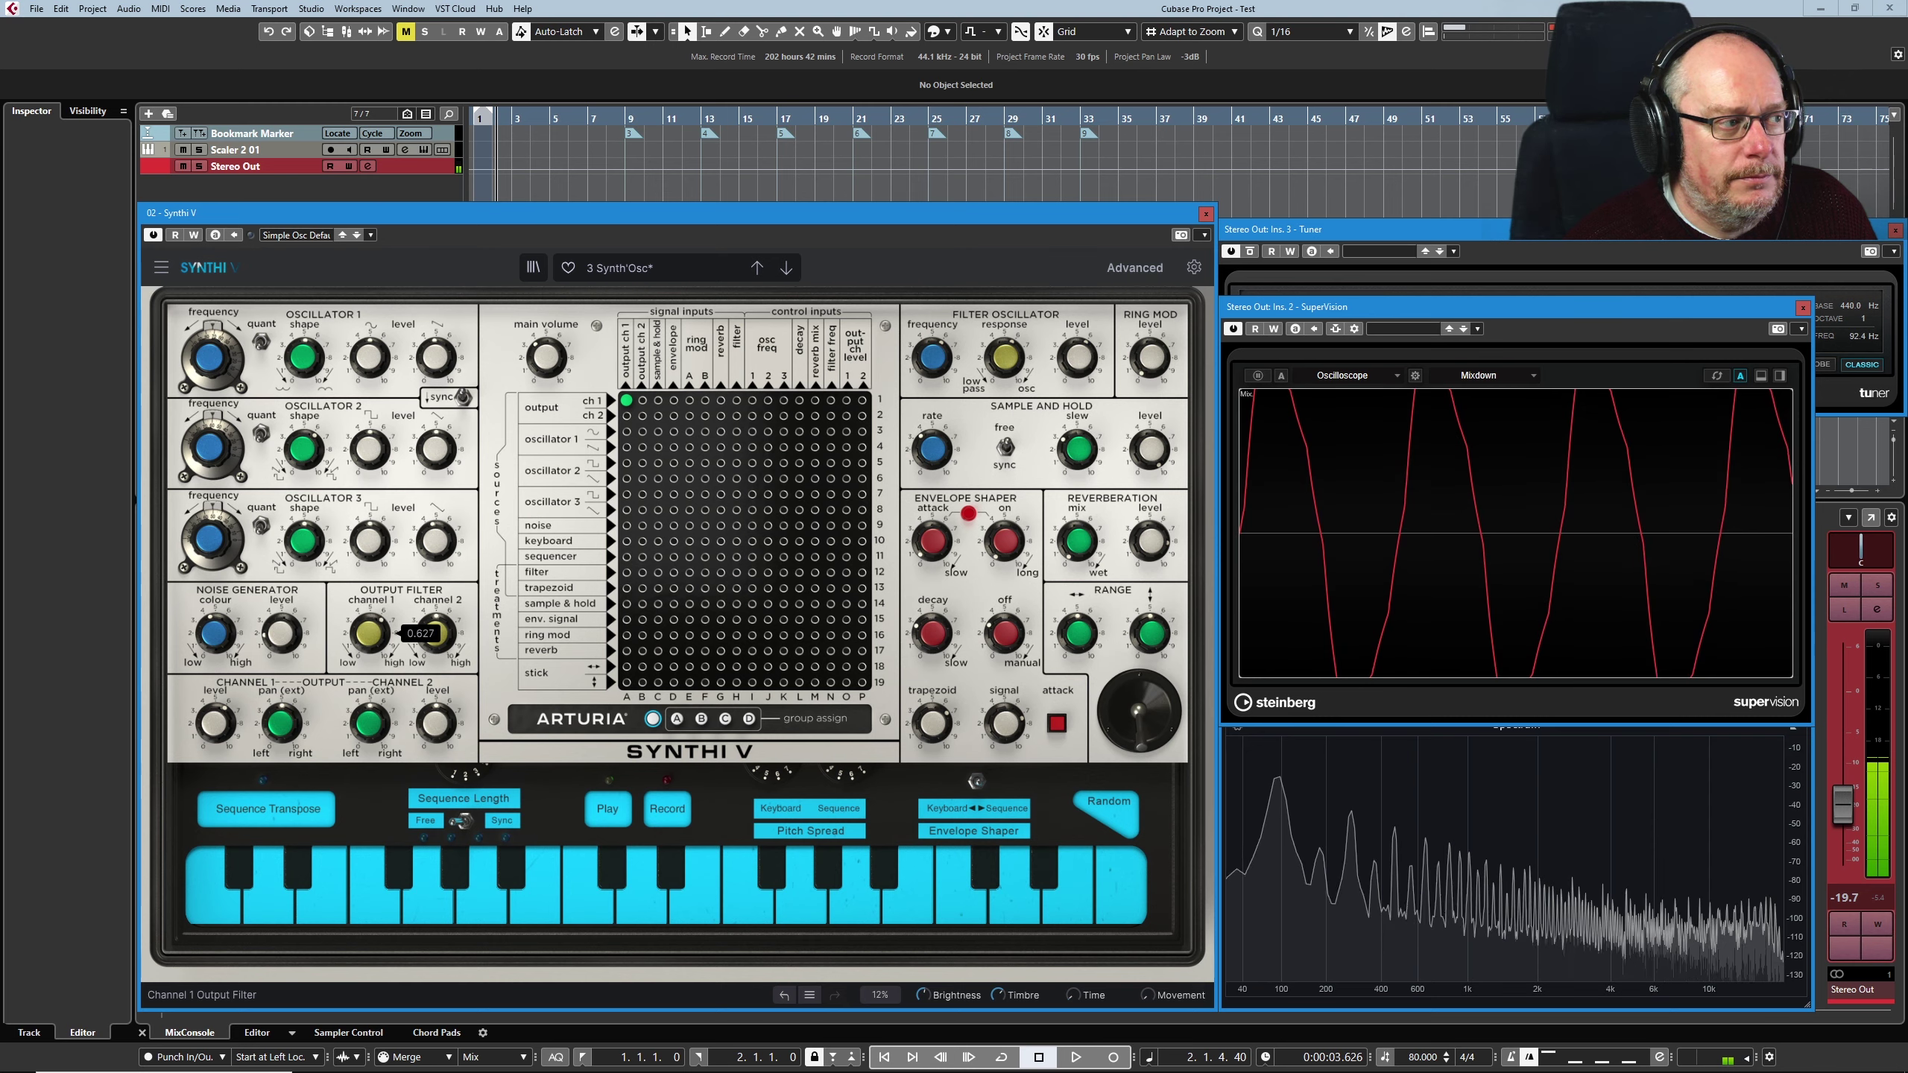
{"action": "left_click_drag", "start_coordinate": [365, 648], "coordinate": [366, 638]}
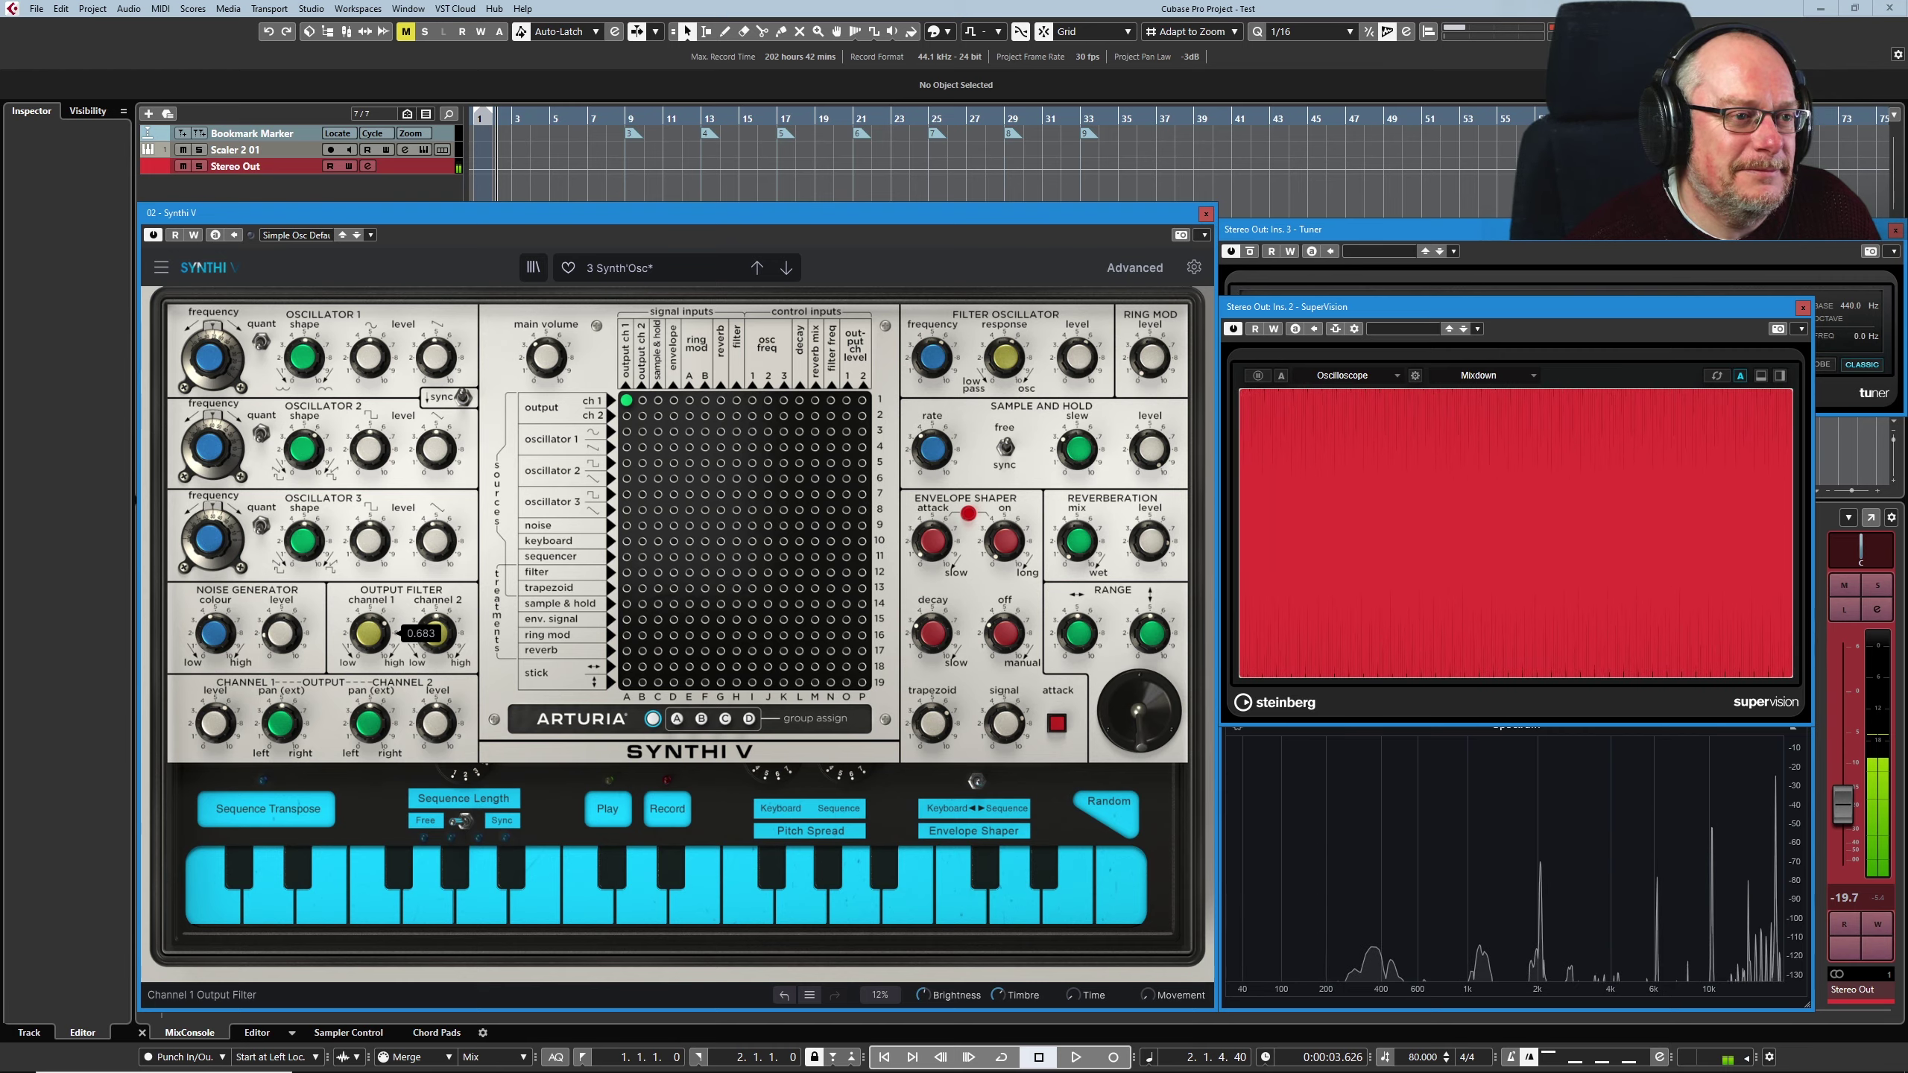
{"action": "left_click_drag", "start_coordinate": [369, 633], "coordinate": [368, 646]}
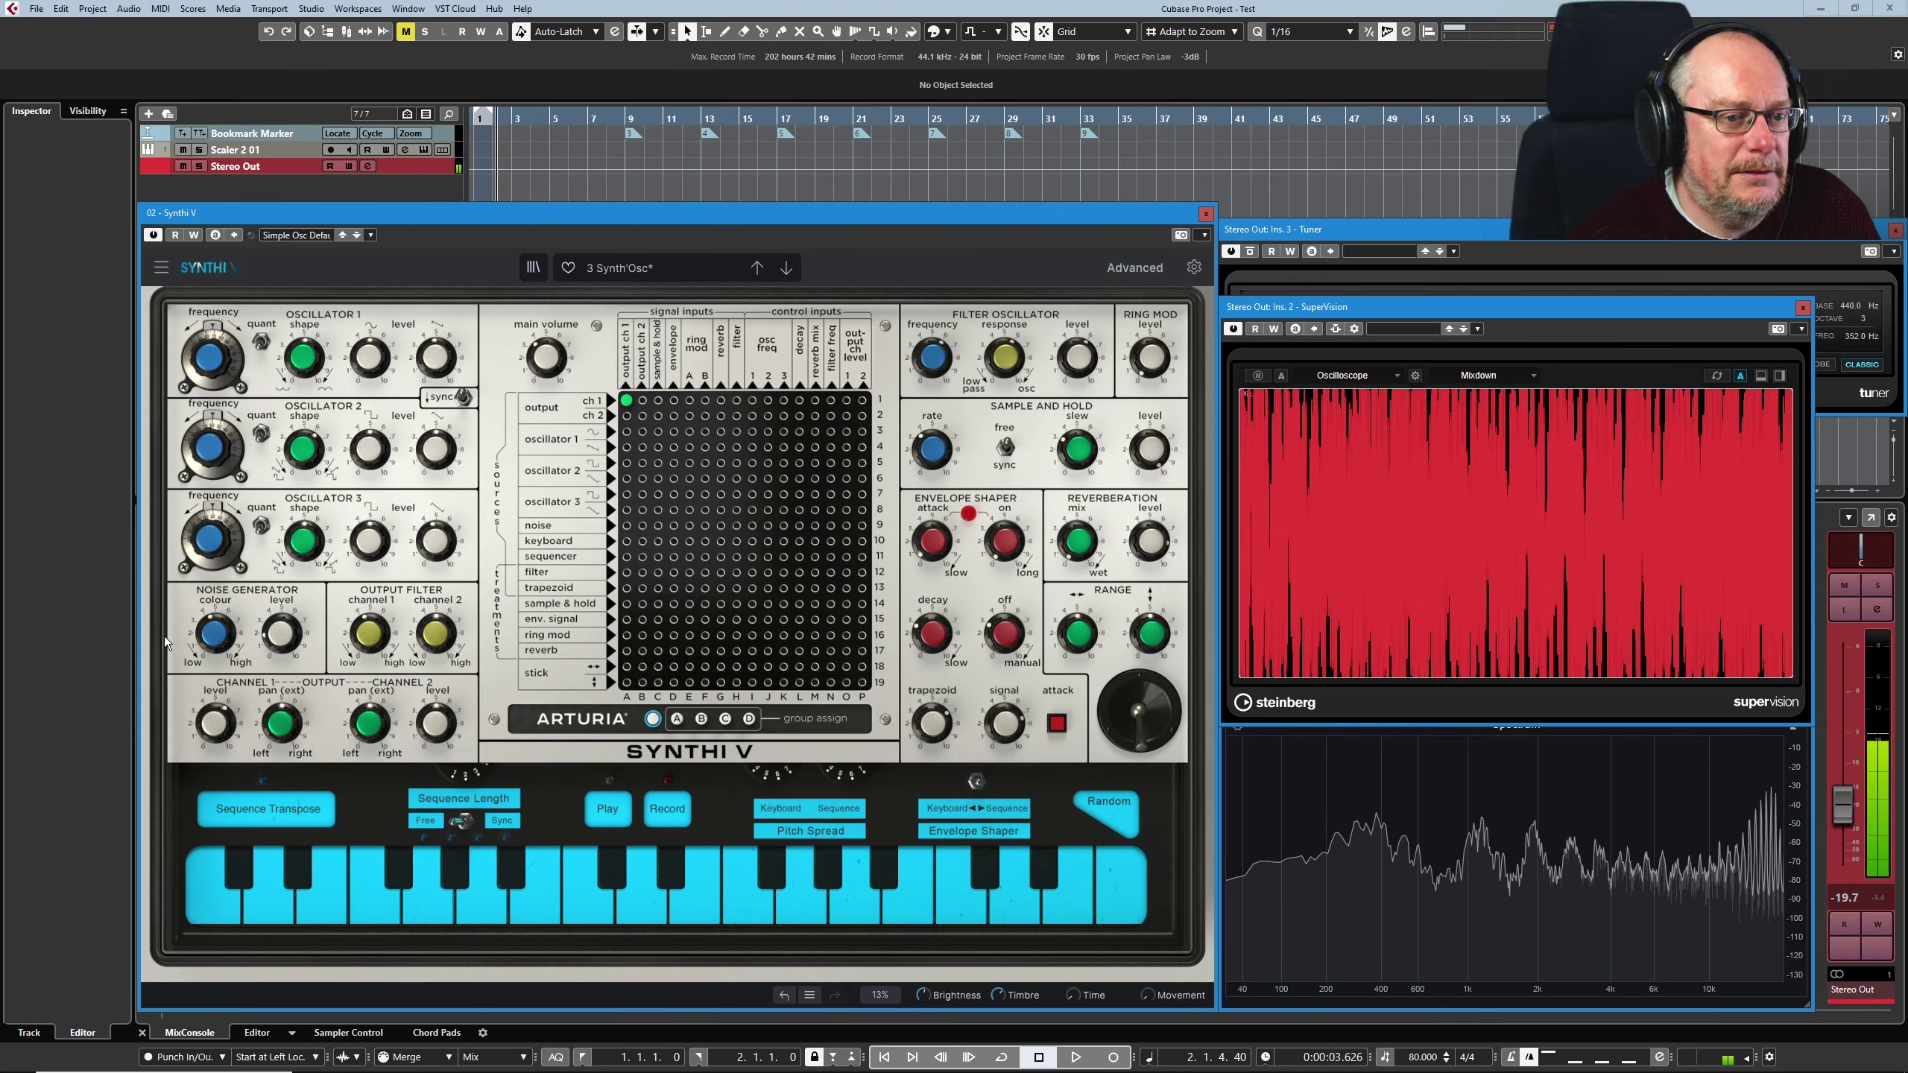
{"action": "mouse_move", "coordinate": [199, 729]}
{"action": "left_mouse_down"}
{"action": "mouse_move", "coordinate": [199, 755]}
{"action": "mouse_move", "coordinate": [207, 734]}
{"action": "left_mouse_up"}
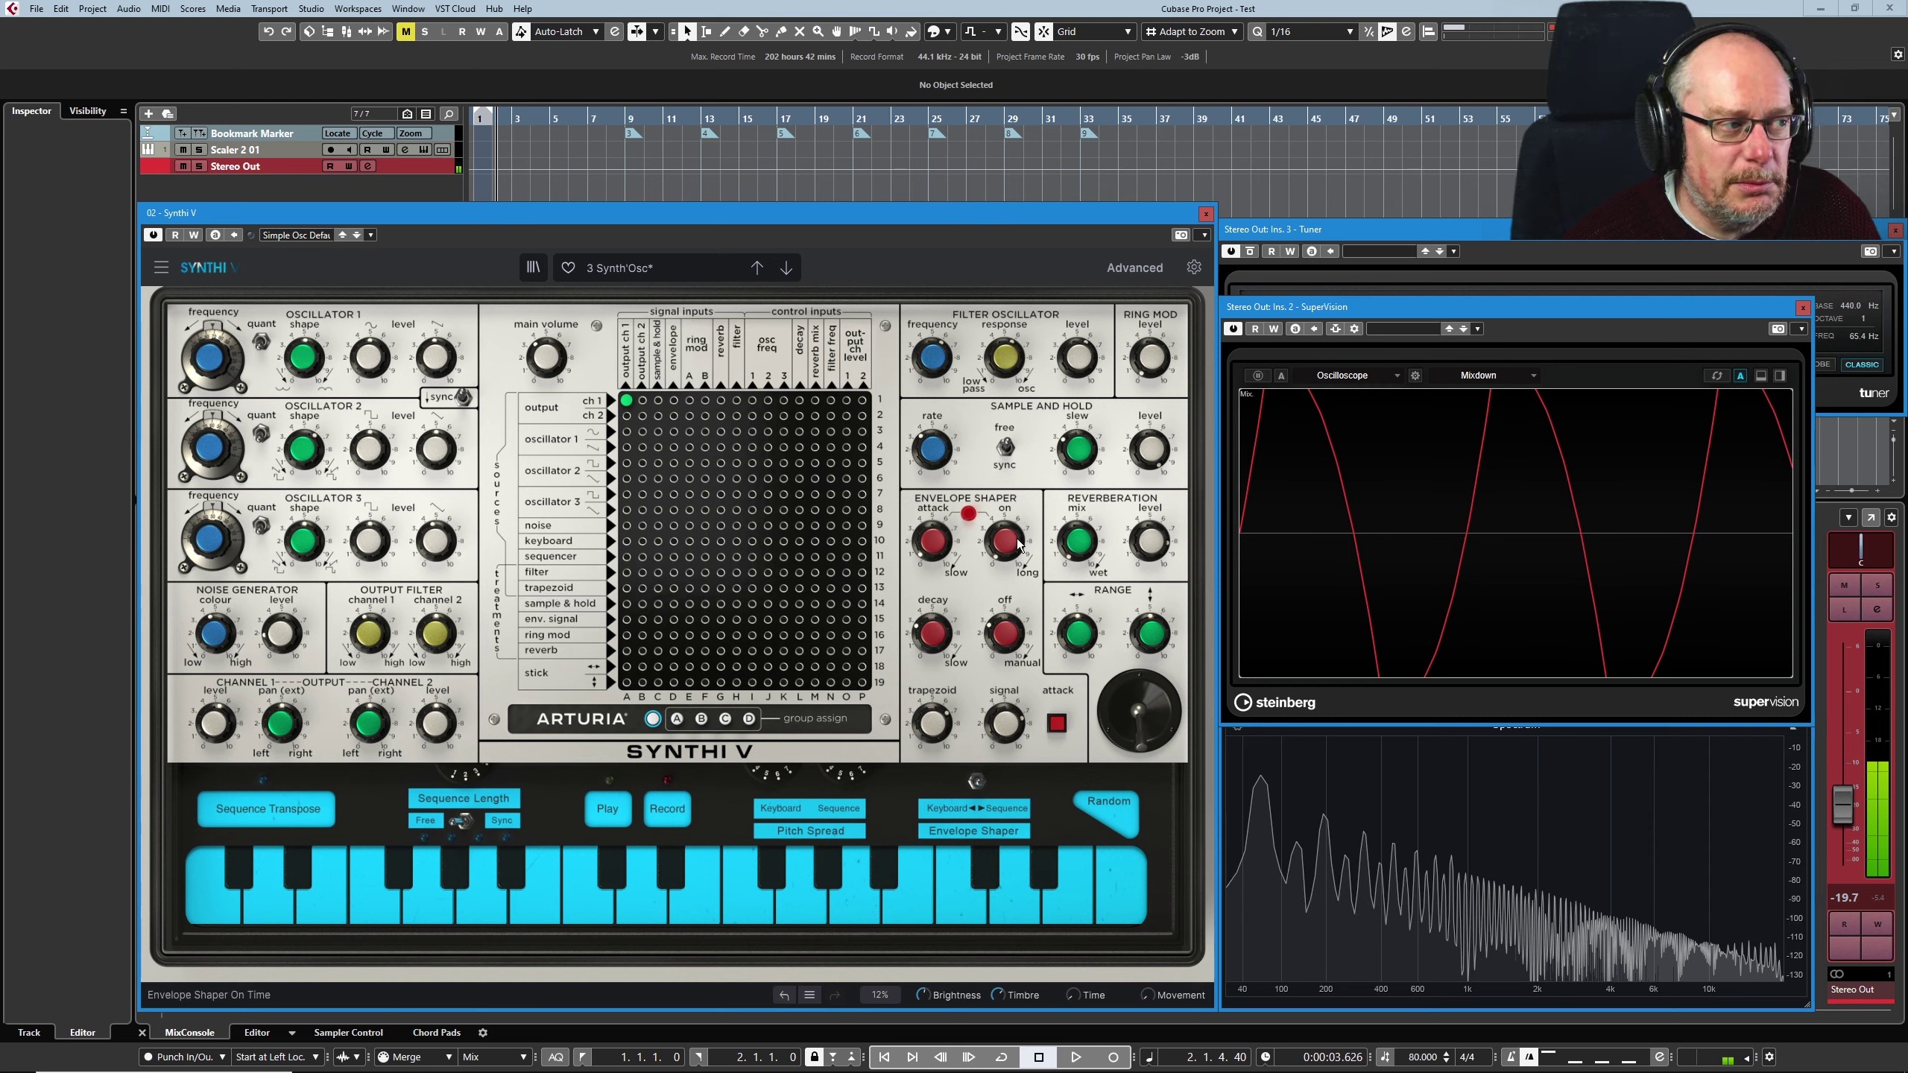
Route the trapezoid to output ch 1 with a matrix pin and adjust the envelope shaper's off and decay times.
{"action": "left_click", "coordinate": [626, 589]}
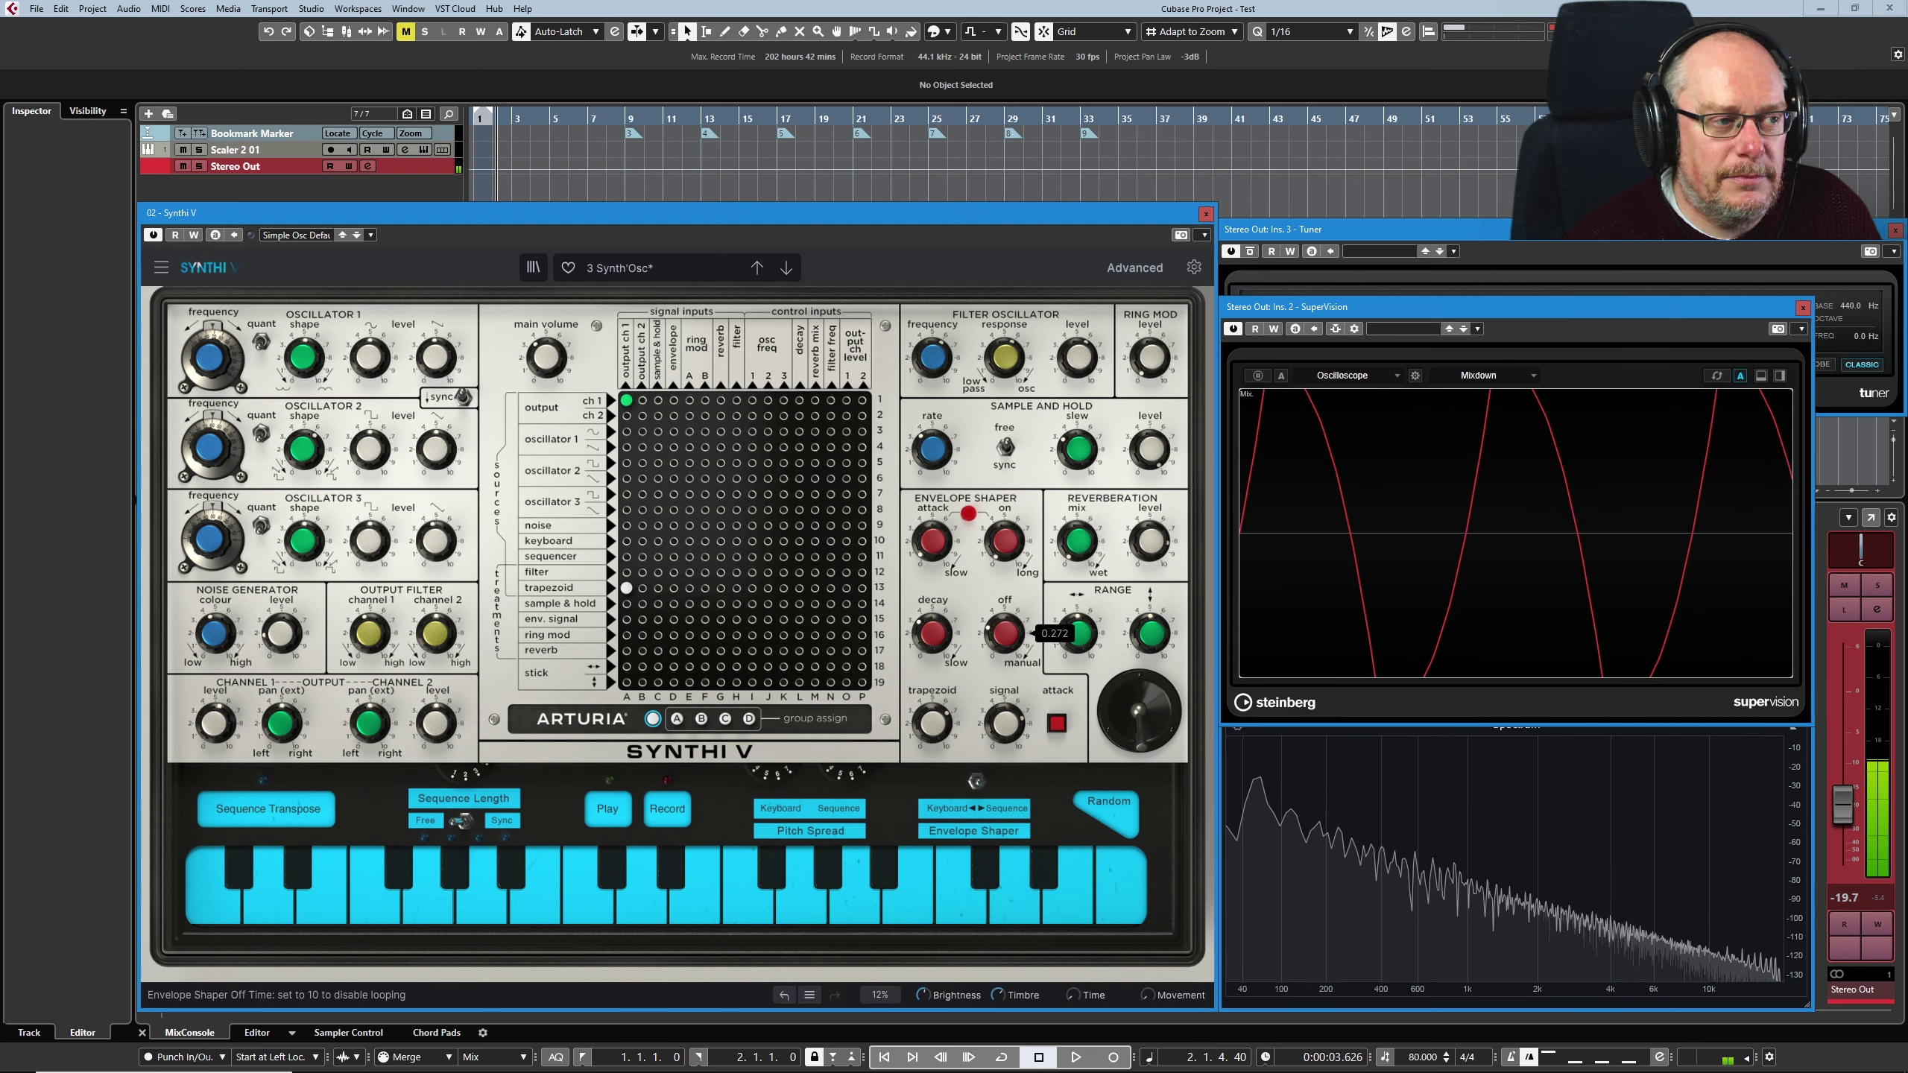
{"action": "mouse_move", "coordinate": [955, 635]}
{"action": "left_click_drag", "start_coordinate": [933, 633], "coordinate": [933, 653]}
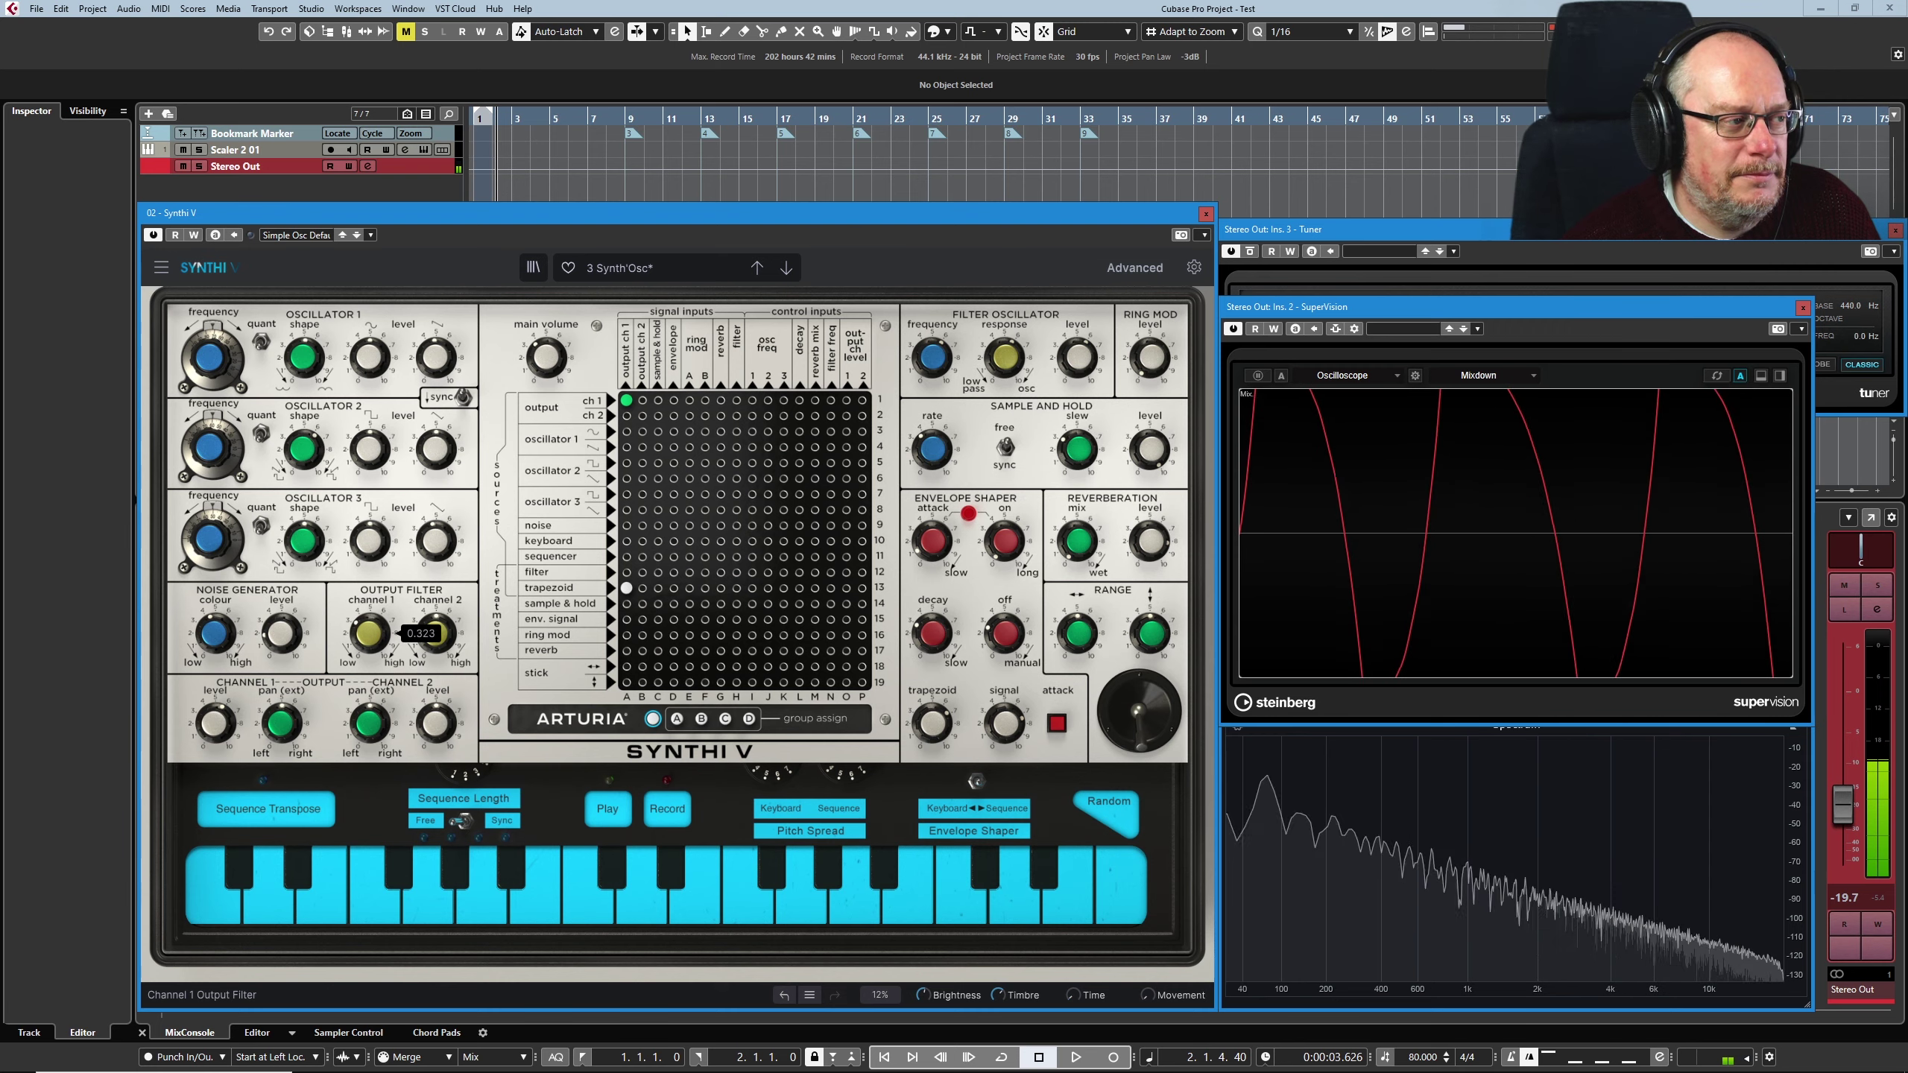
Sweep the channel 1 output filter and nudge its level to vary the feedback, and pull the Stereo Out fader down to -∞.
{"action": "left_click_drag", "start_coordinate": [369, 633], "coordinate": [369, 696]}
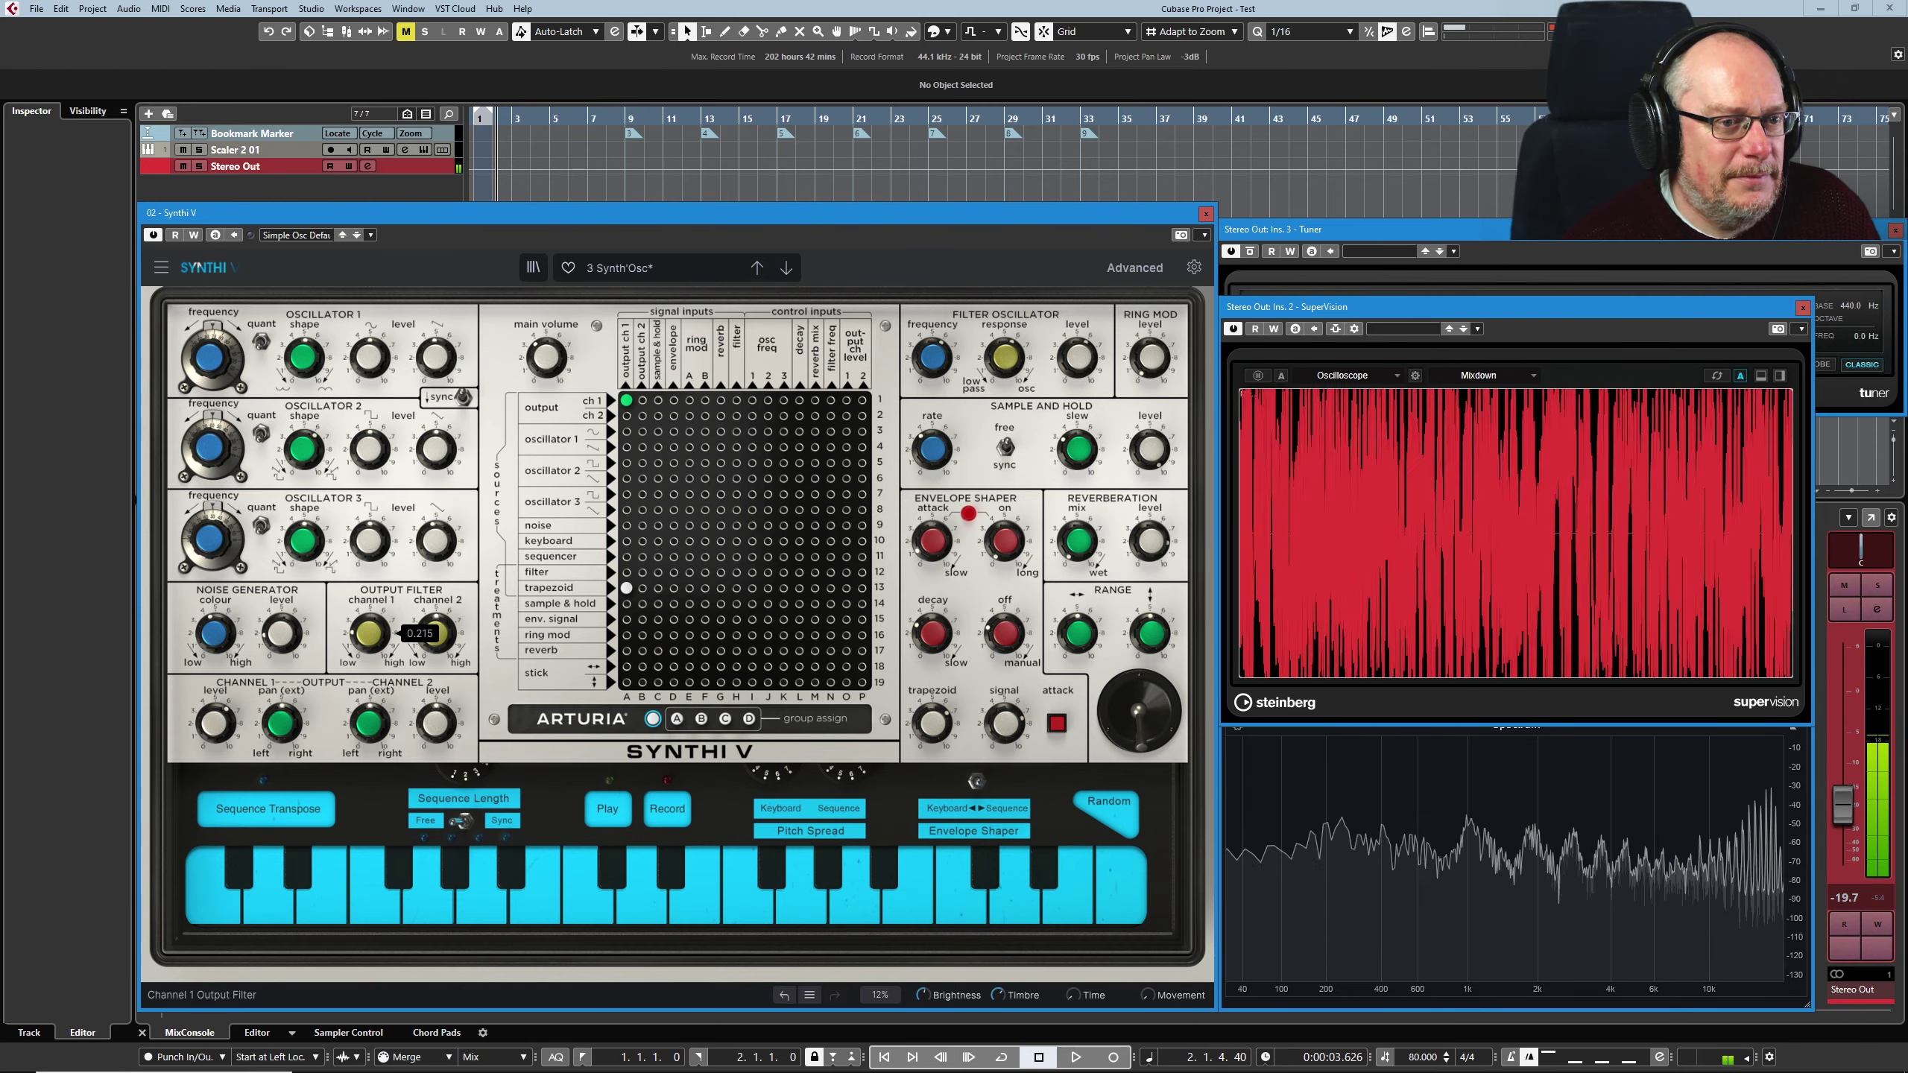
{"action": "left_click_drag", "start_coordinate": [369, 633], "coordinate": [369, 644]}
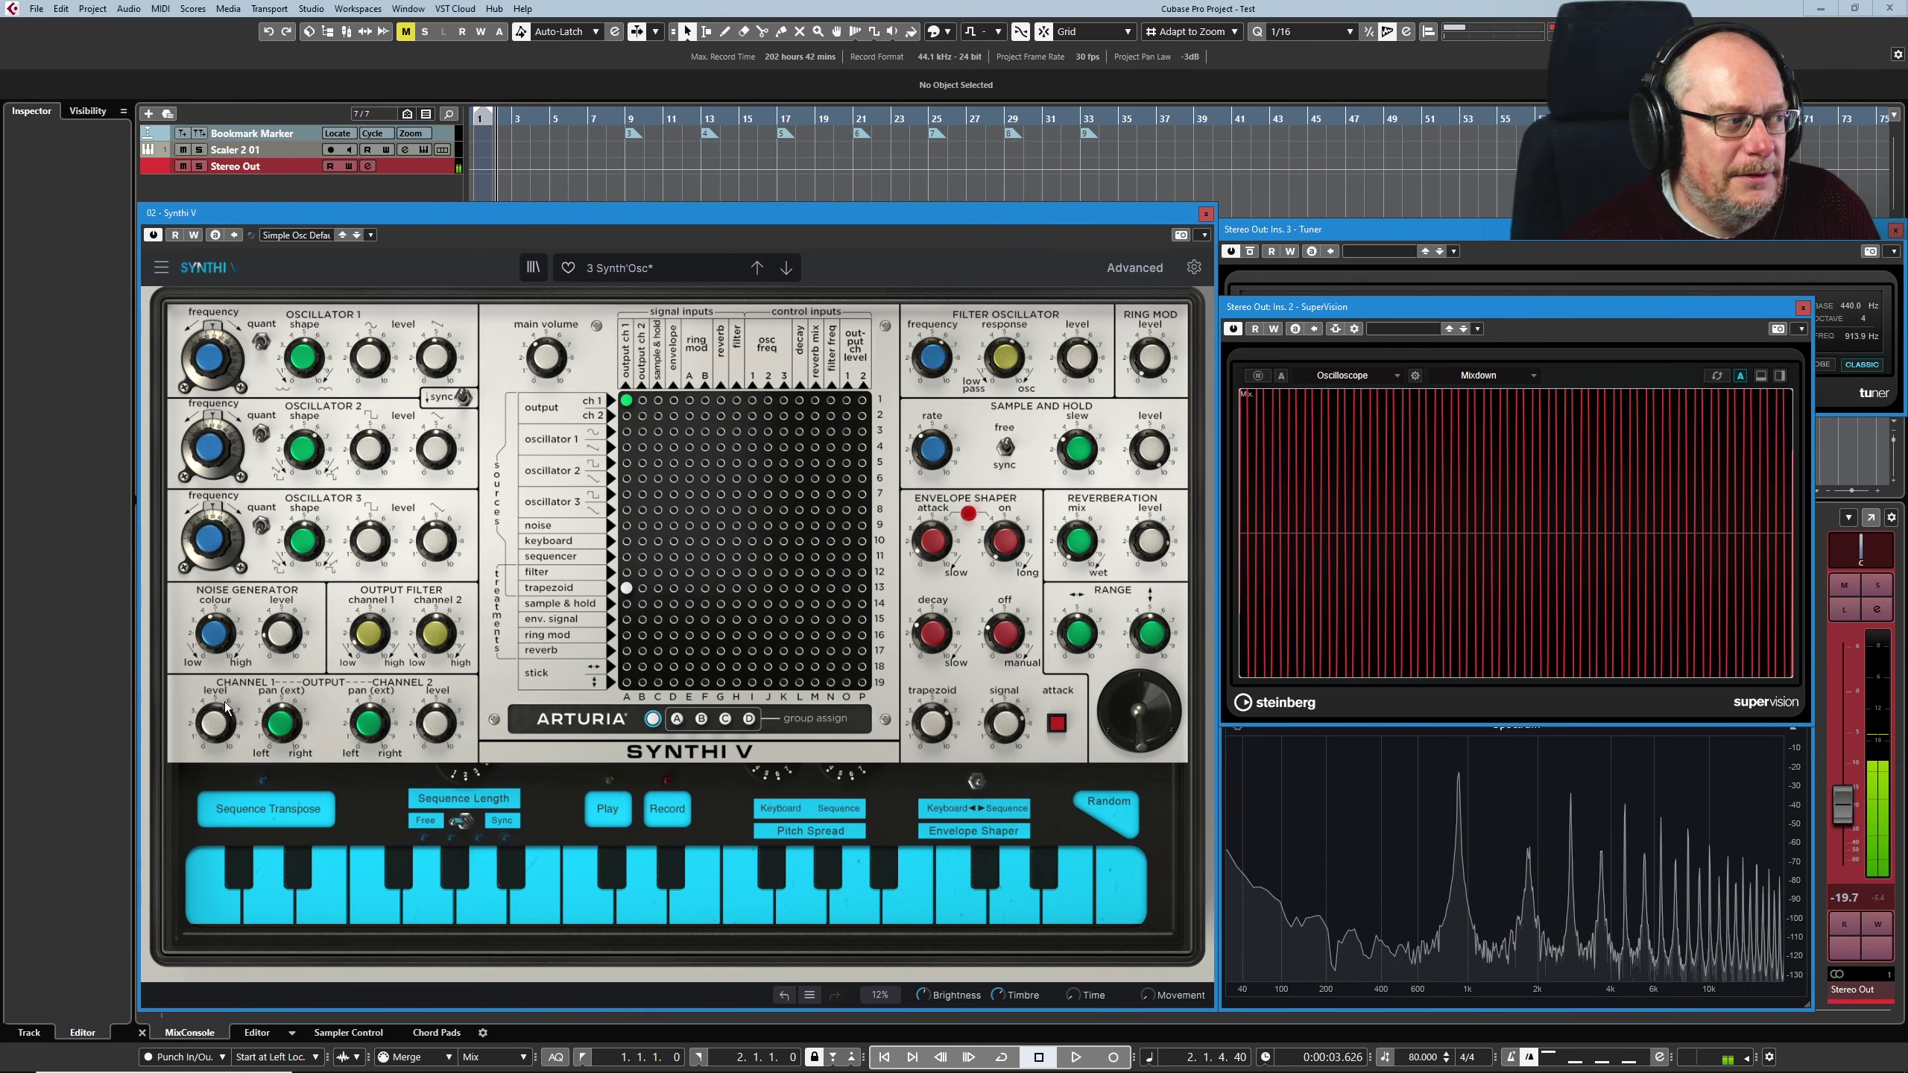
{"action": "left_click_drag", "start_coordinate": [225, 705], "coordinate": [225, 699]}
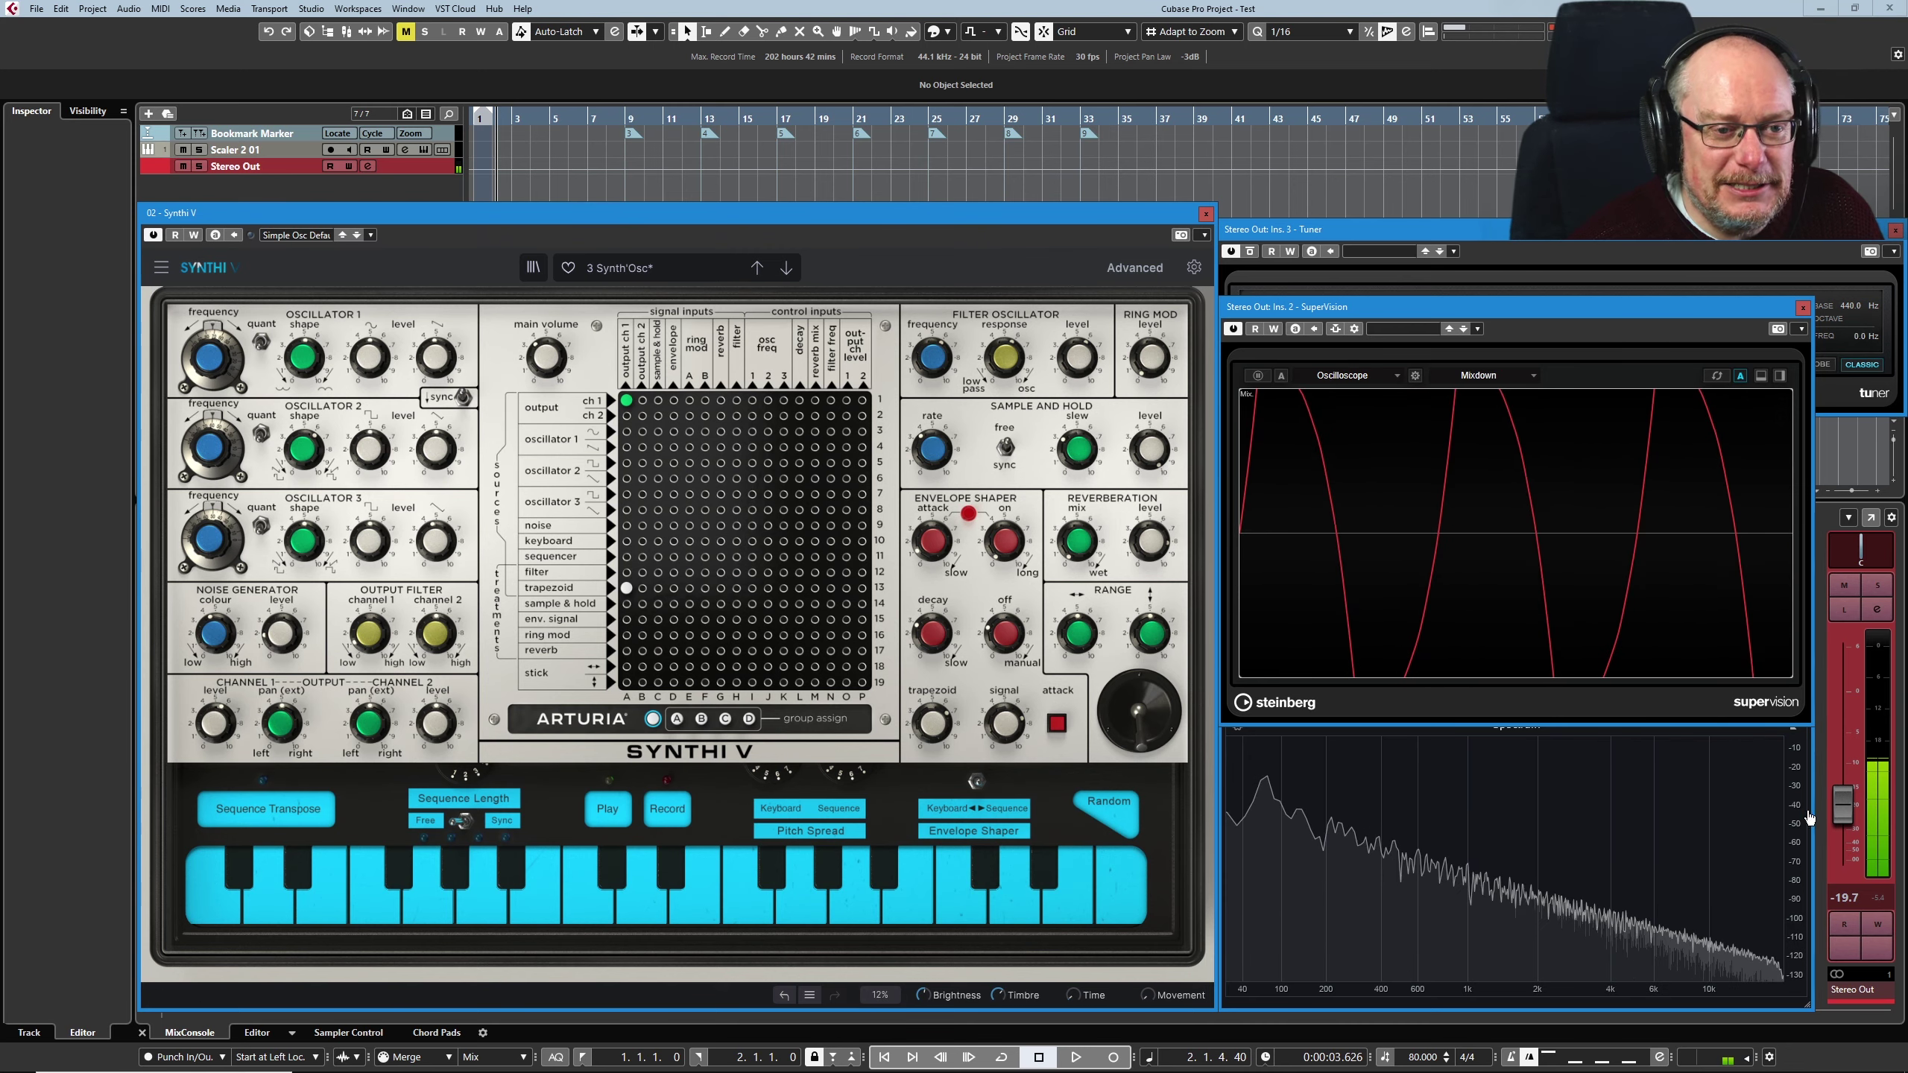
{"action": "left_click_drag", "start_coordinate": [1844, 803], "coordinate": [1830, 876]}
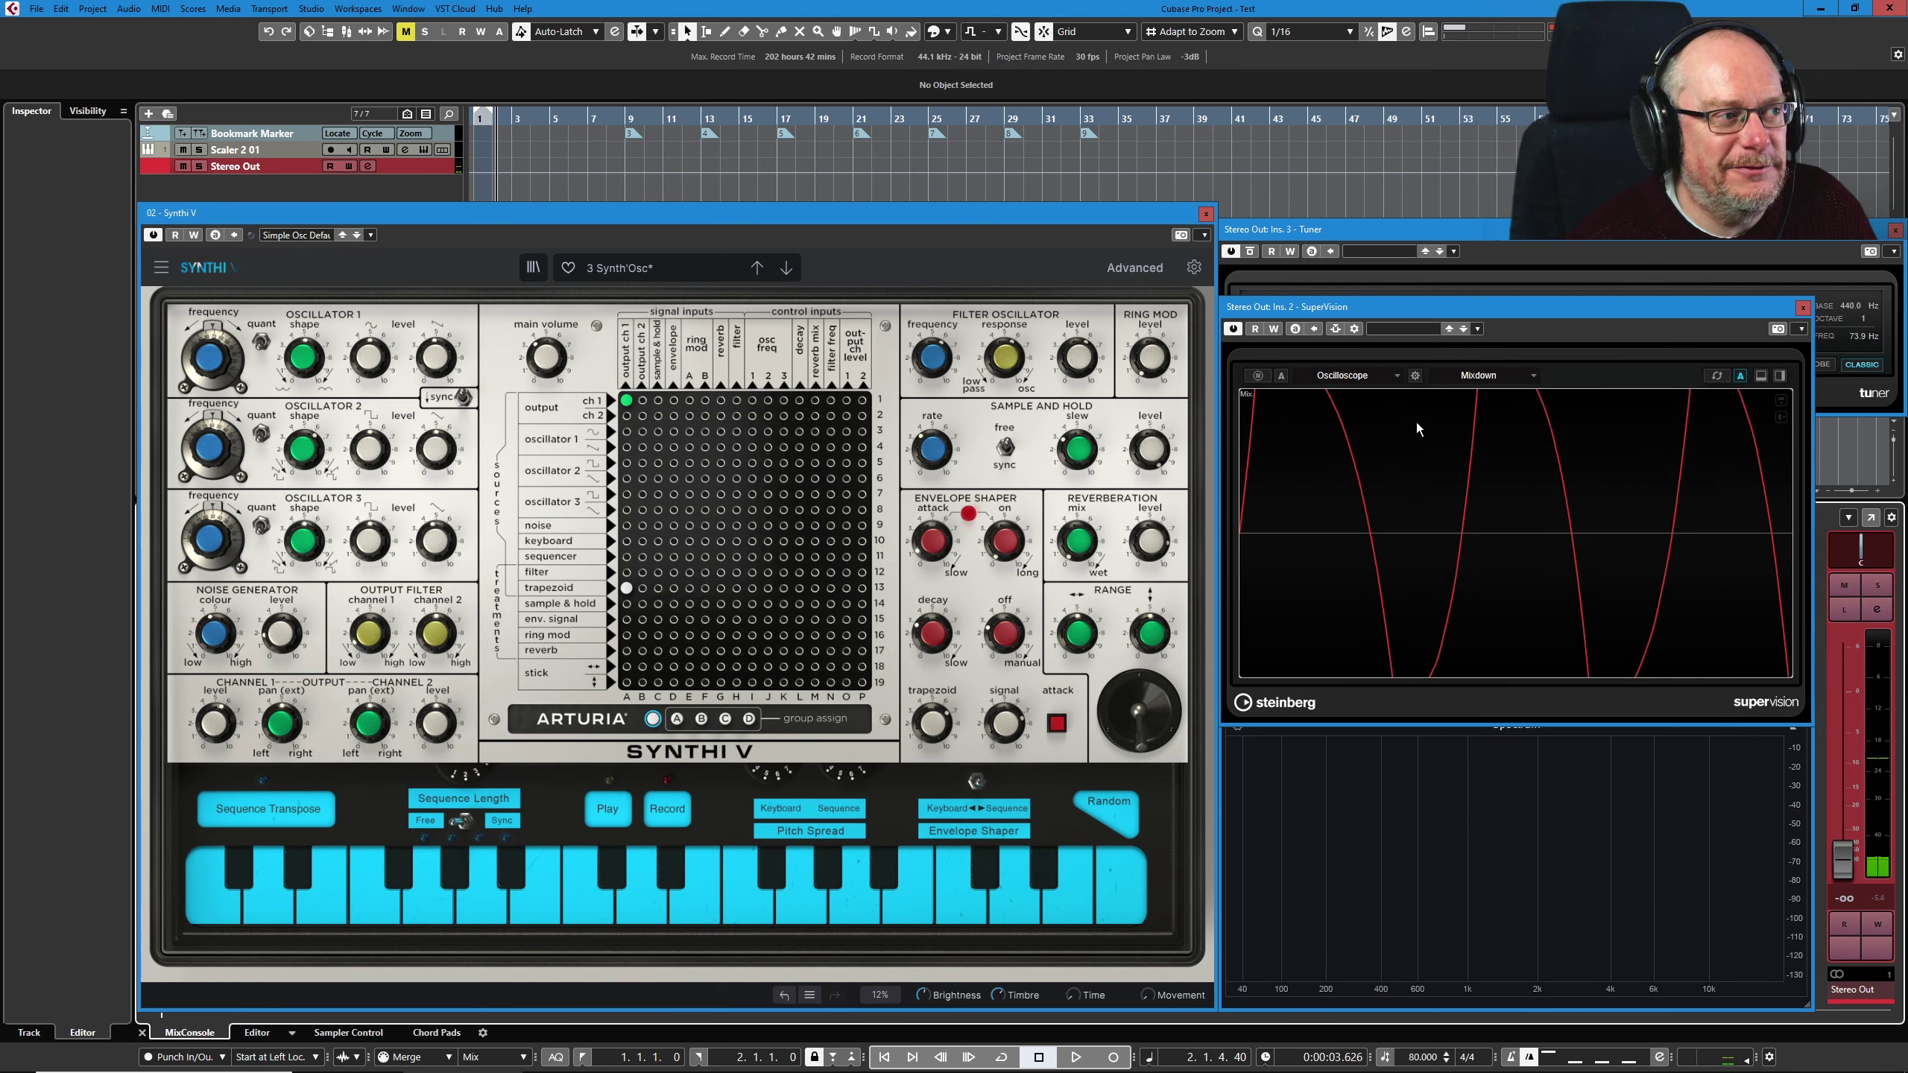